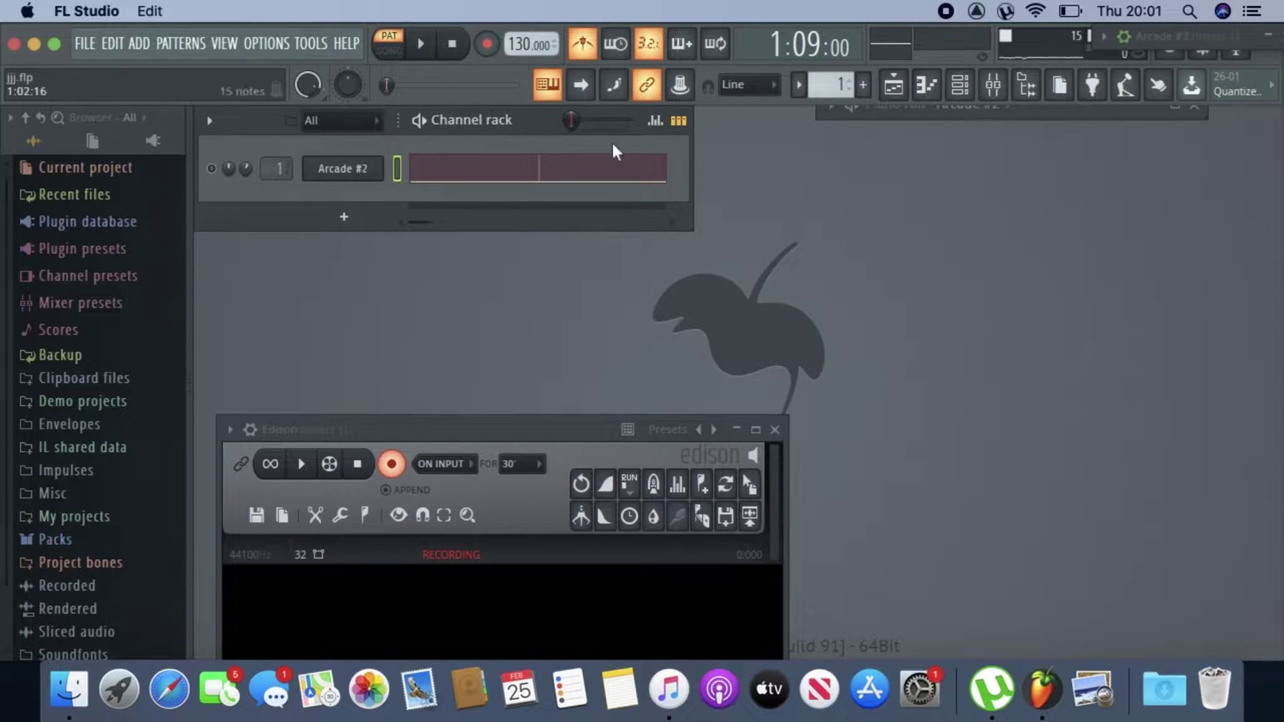
Open the Arcade #2 instrument, audition three loop keys of the Shady Deal kit, and minimise the plugin window.
left_click(366, 175)
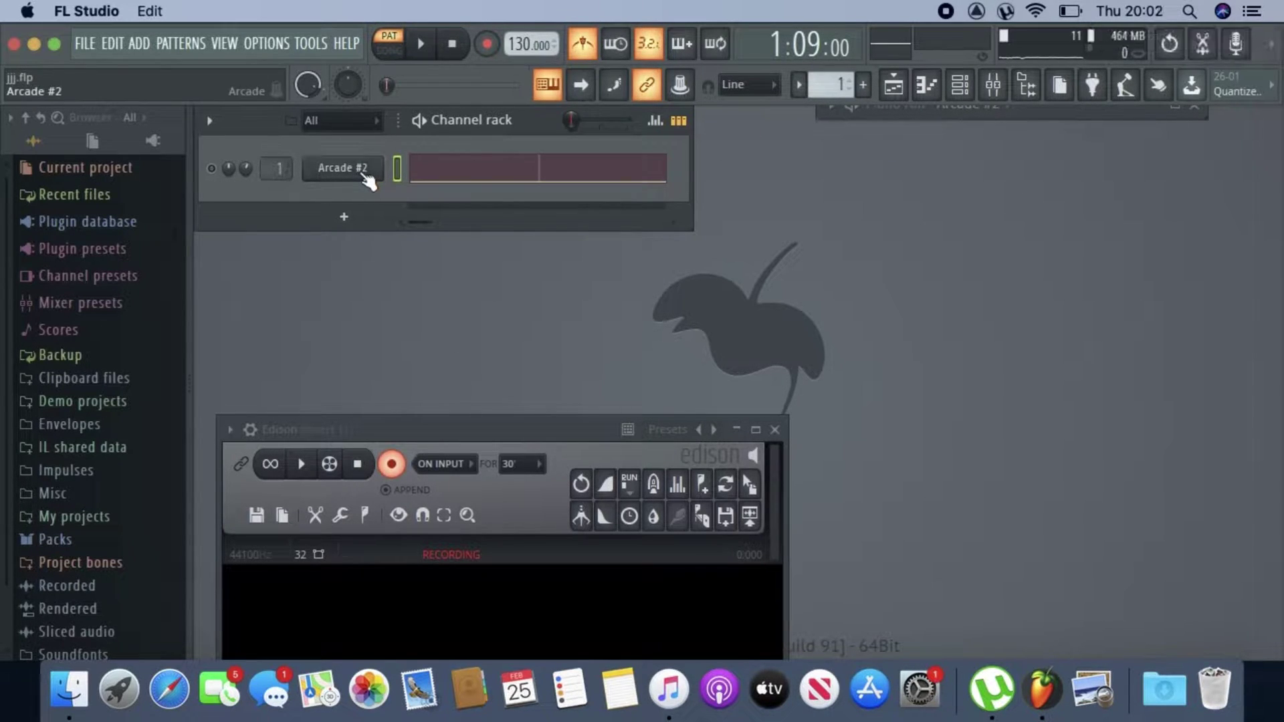
left_click(327, 169)
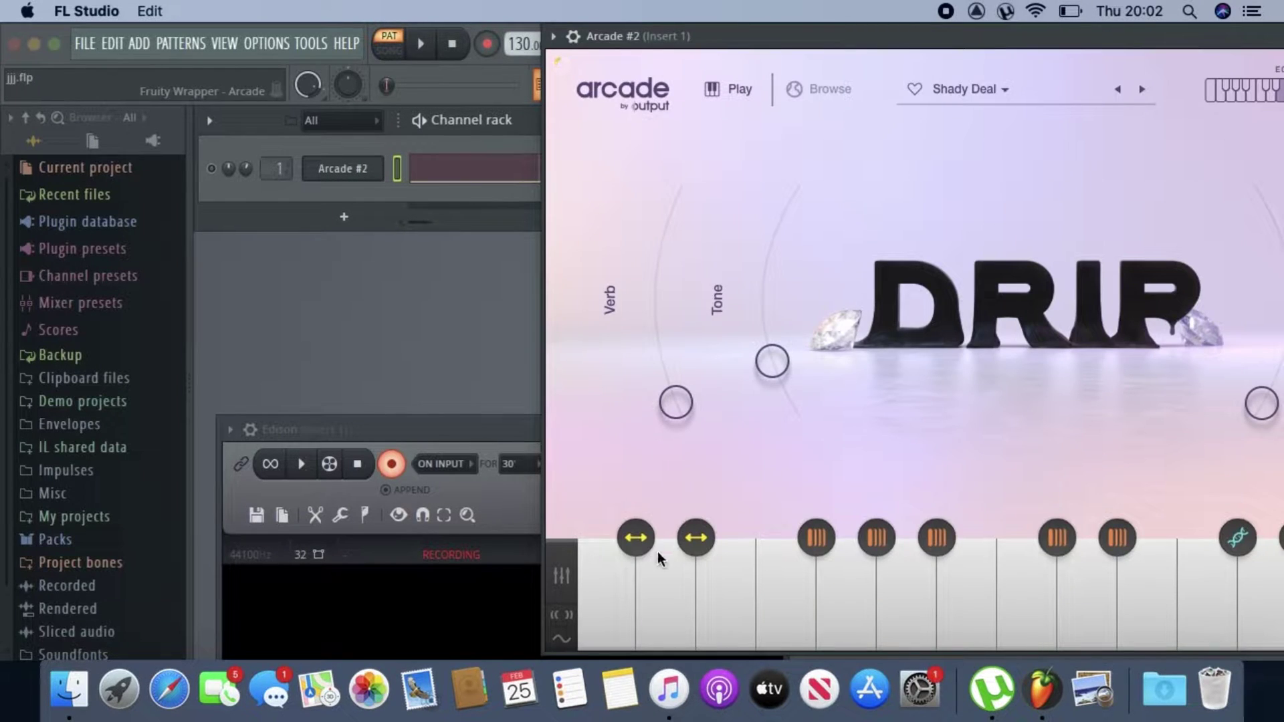
left_click(720, 623)
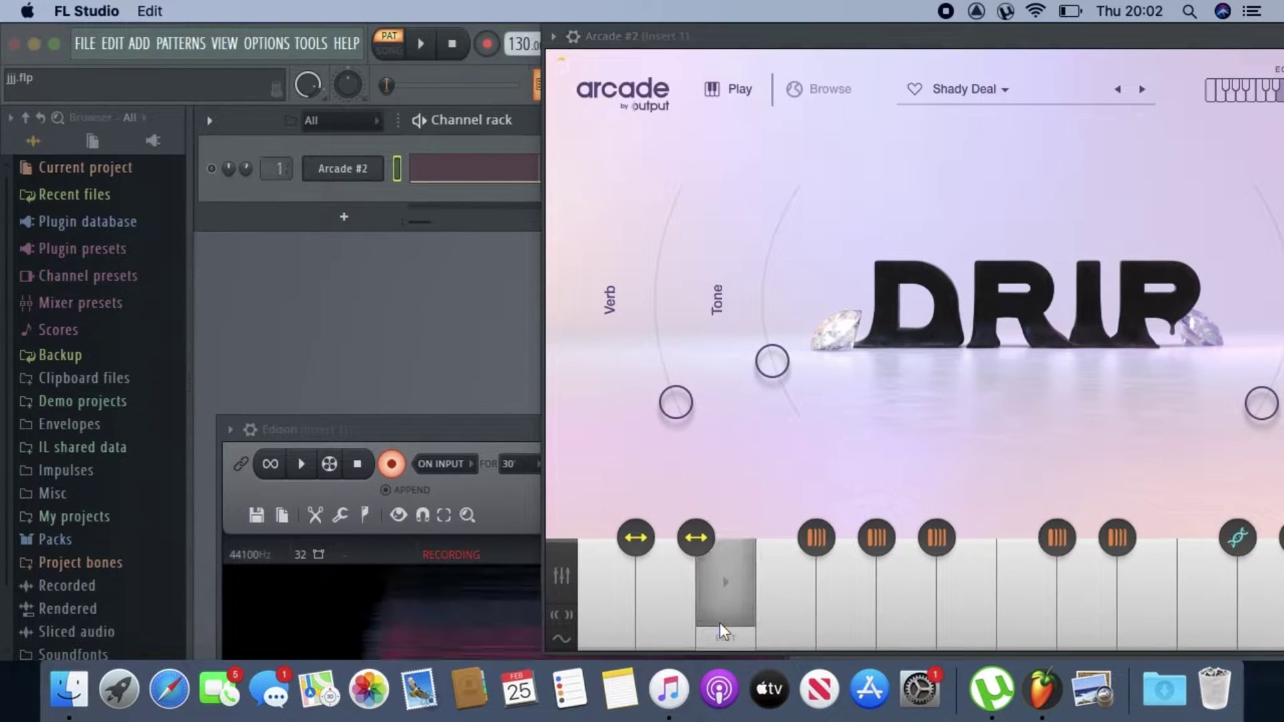
left_click(779, 596)
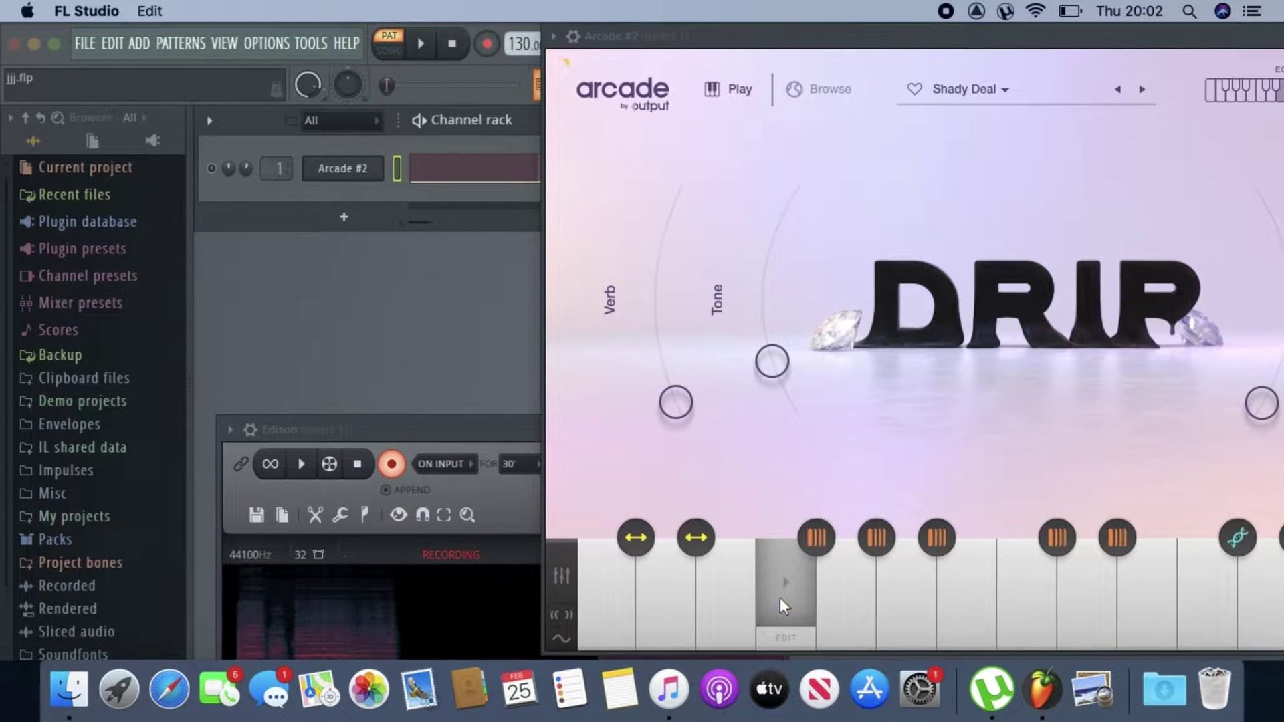
left_click(905, 599)
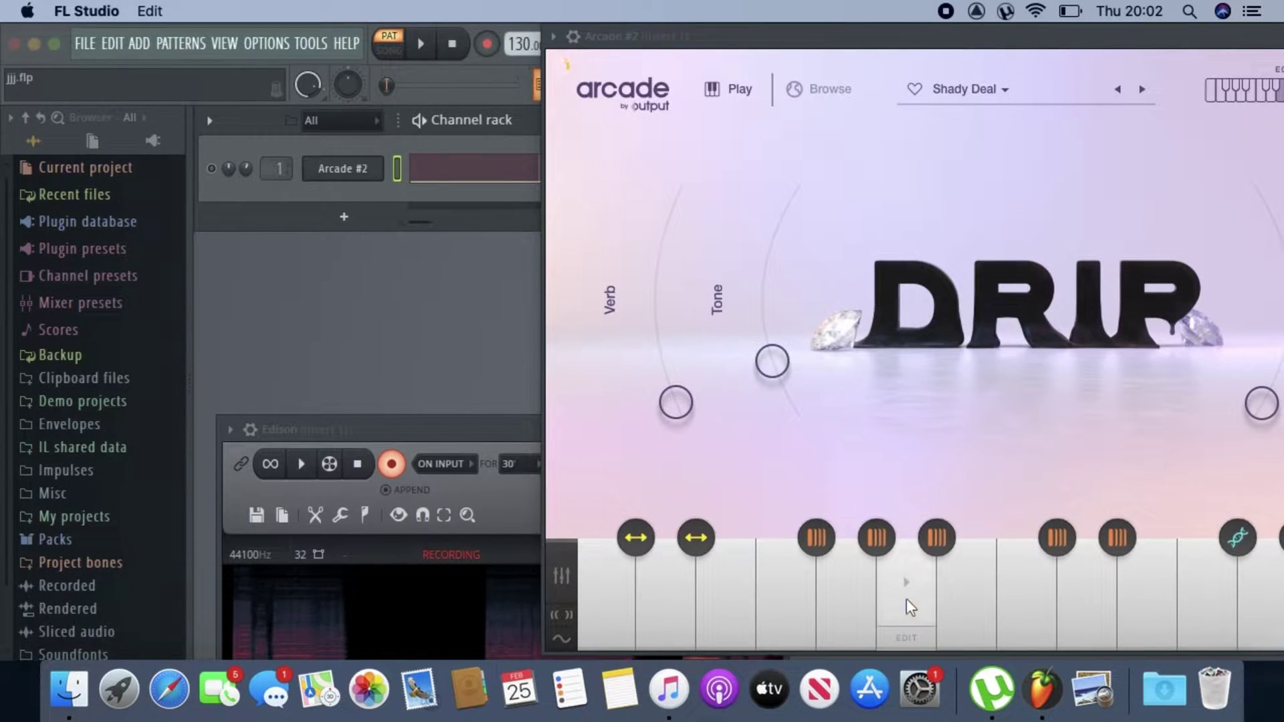
left_click_drag(1018, 38, 779, 41)
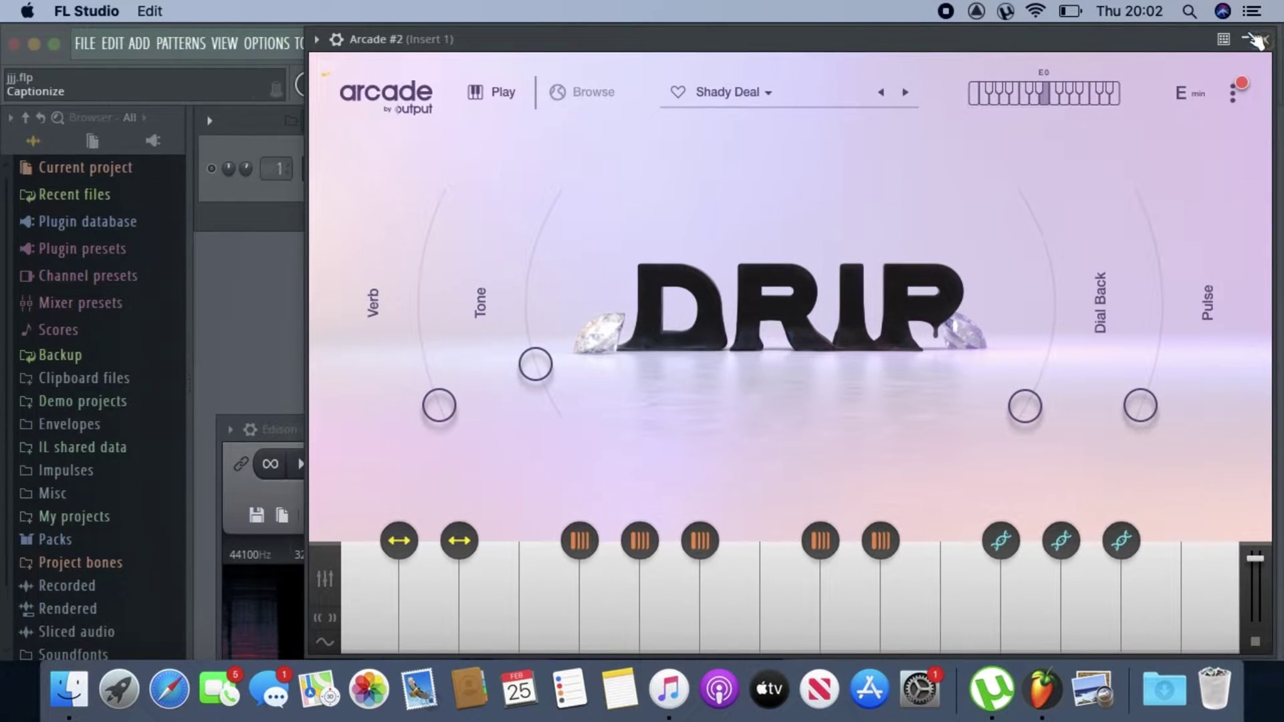
left_click(1245, 39)
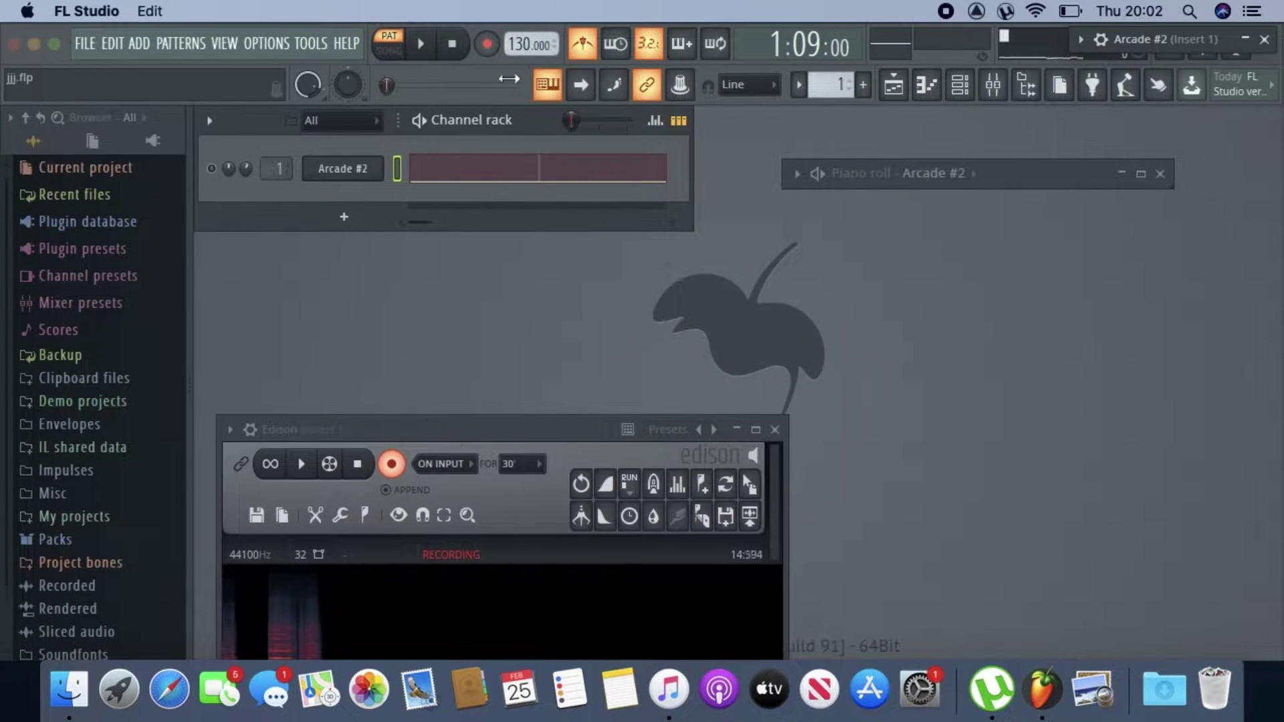
Turn off the metronome and open the Arcade #2 piano roll at the beginning of its ascending notes.
left_click(584, 41)
key("F7")
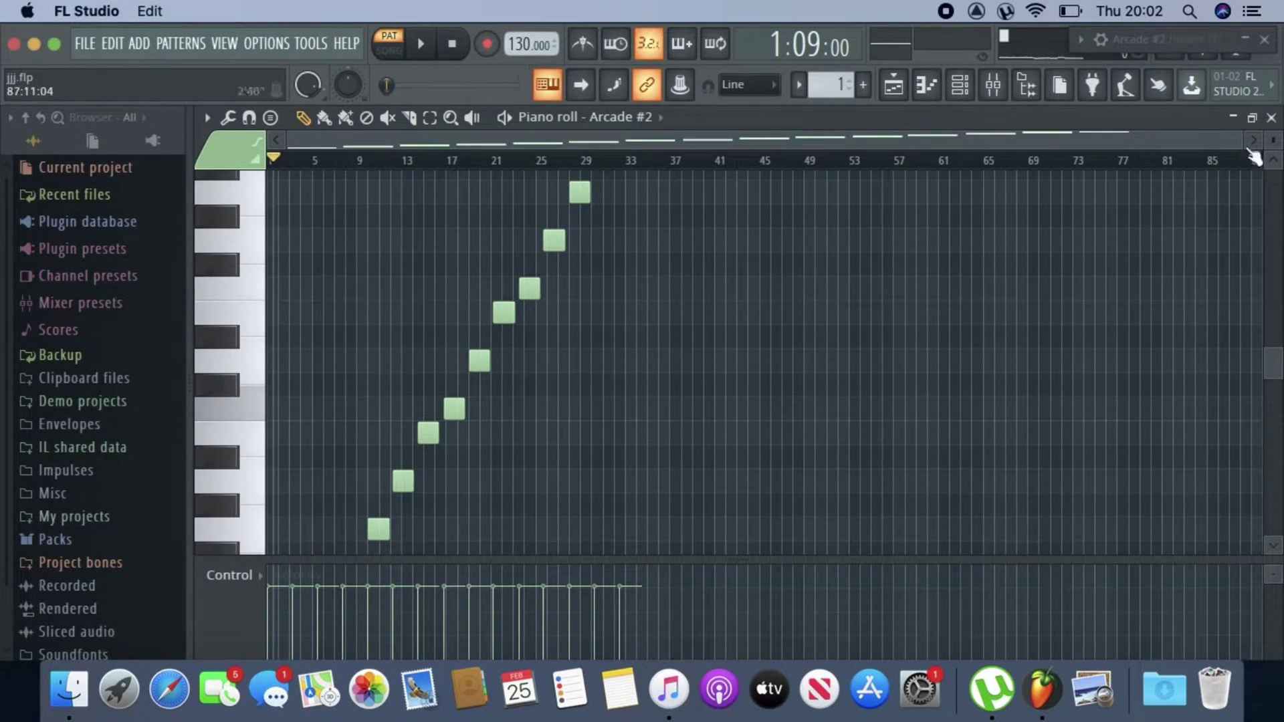
left_click_drag(1254, 137, 802, 137)
scroll(657, 399, "left", 8)
scroll(657, 399, "down", 5)
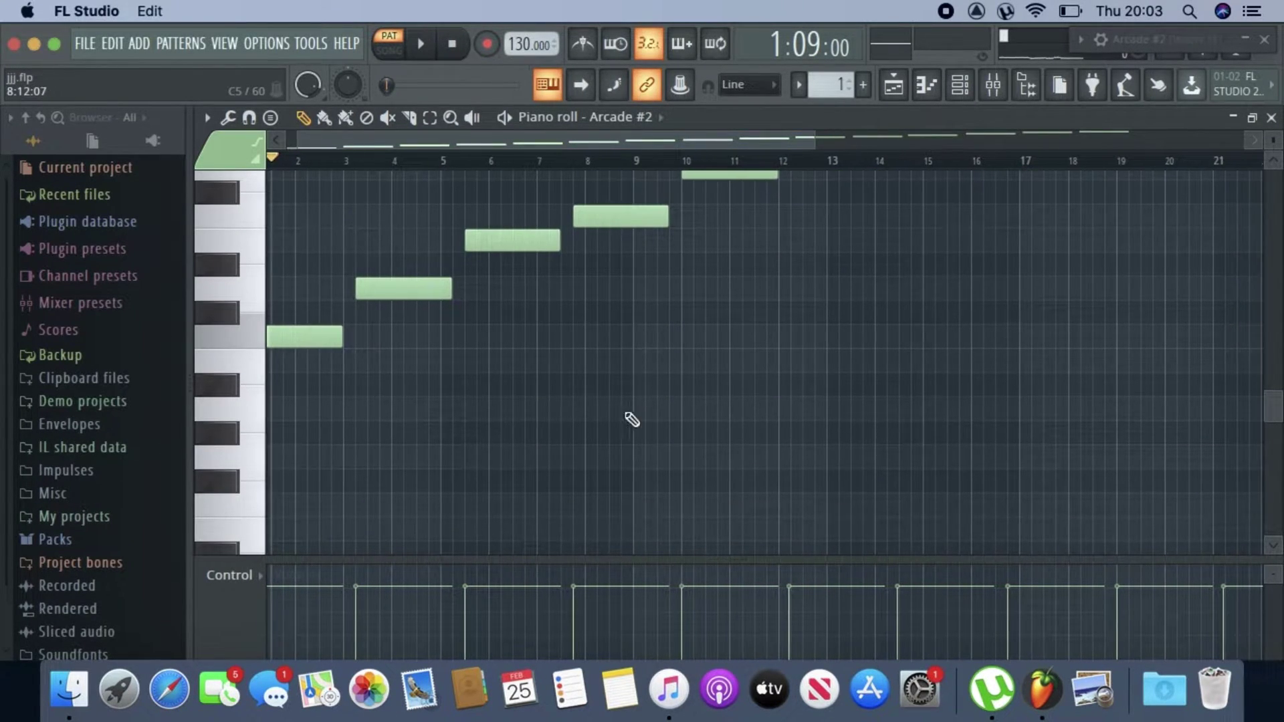
Audition the C4 key and the keys around B5 and C6 in the Arcade #2 piano roll.
left_click(244, 339)
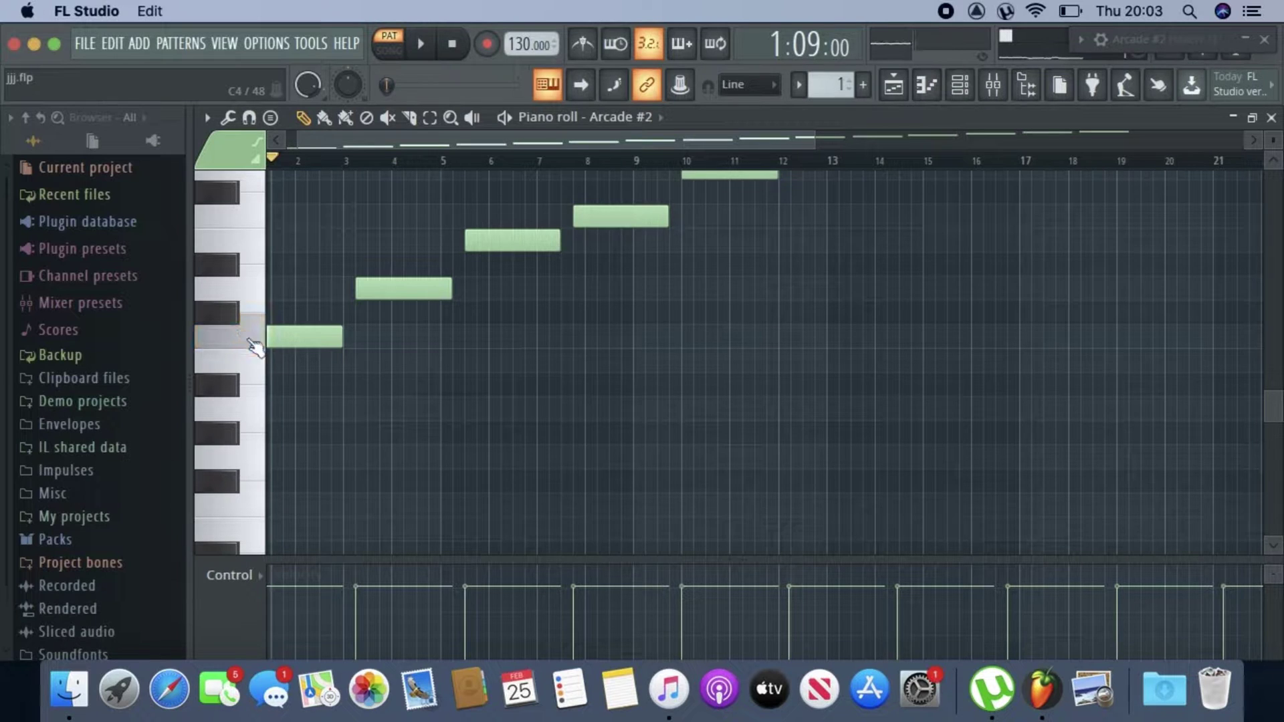
scroll(358, 450, "up", 6)
scroll(358, 453, "up", 2)
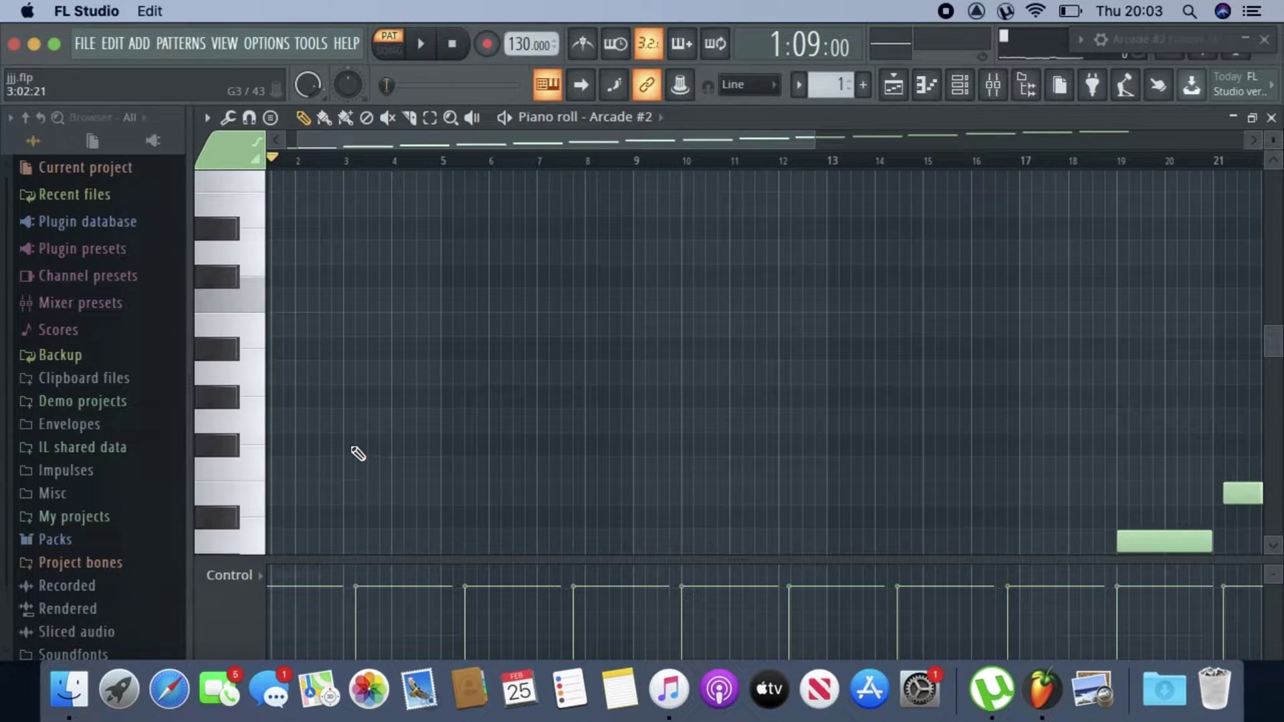
left_click(227, 372)
left_click(245, 340)
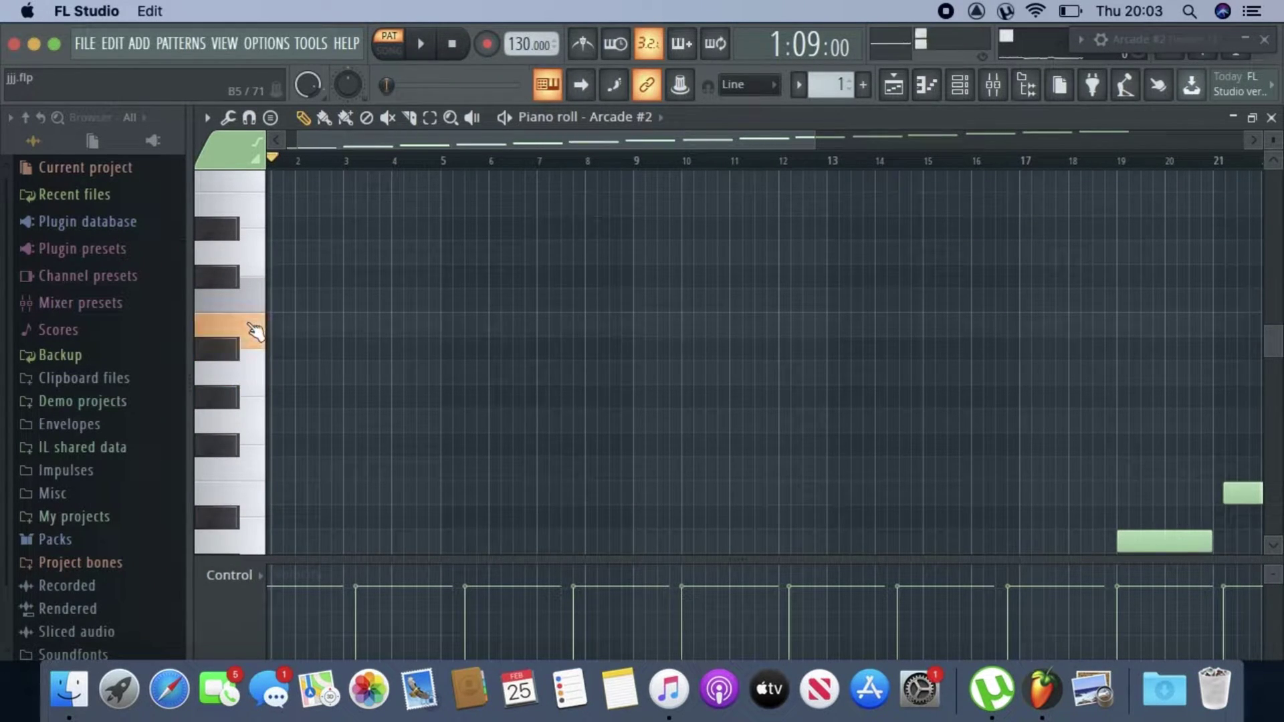
left_click(253, 298)
left_click(253, 299)
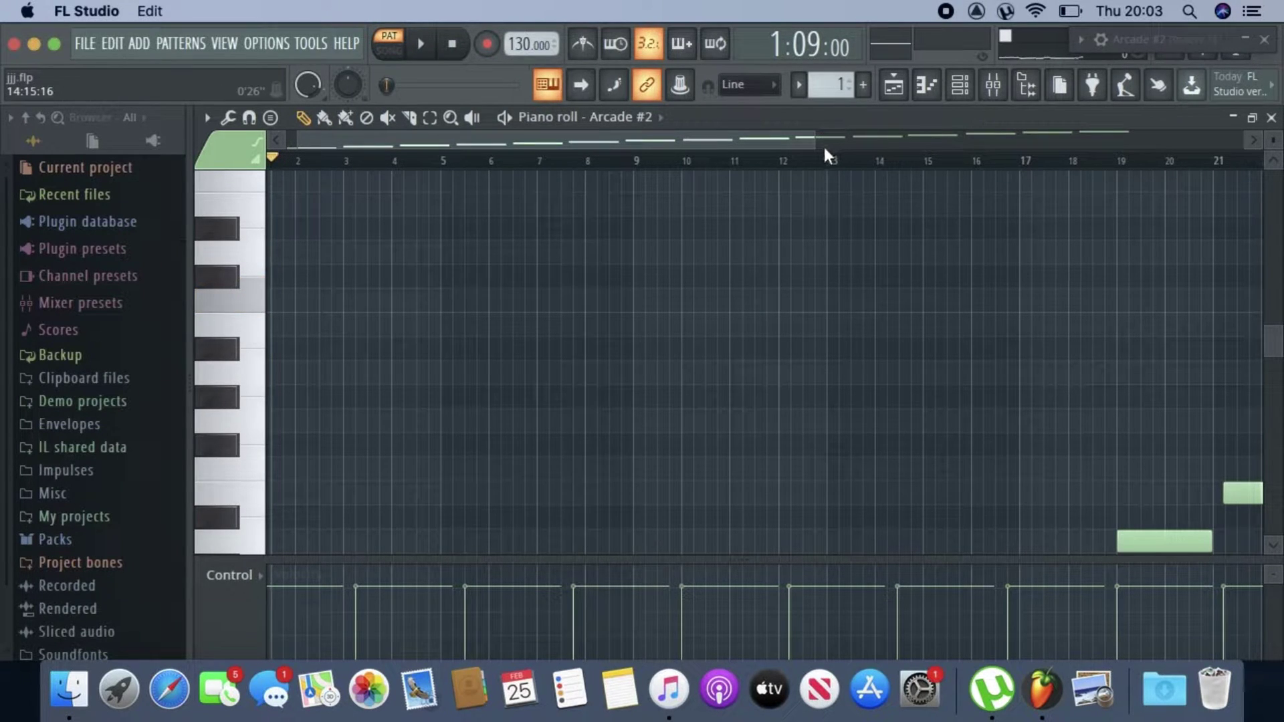
Examine the length and spacing of the first ascending notes, and restore the piano roll to its smaller window size.
scroll(856, 346, "down", 5)
scroll(856, 346, "down", 3)
scroll(857, 347, "down", 3)
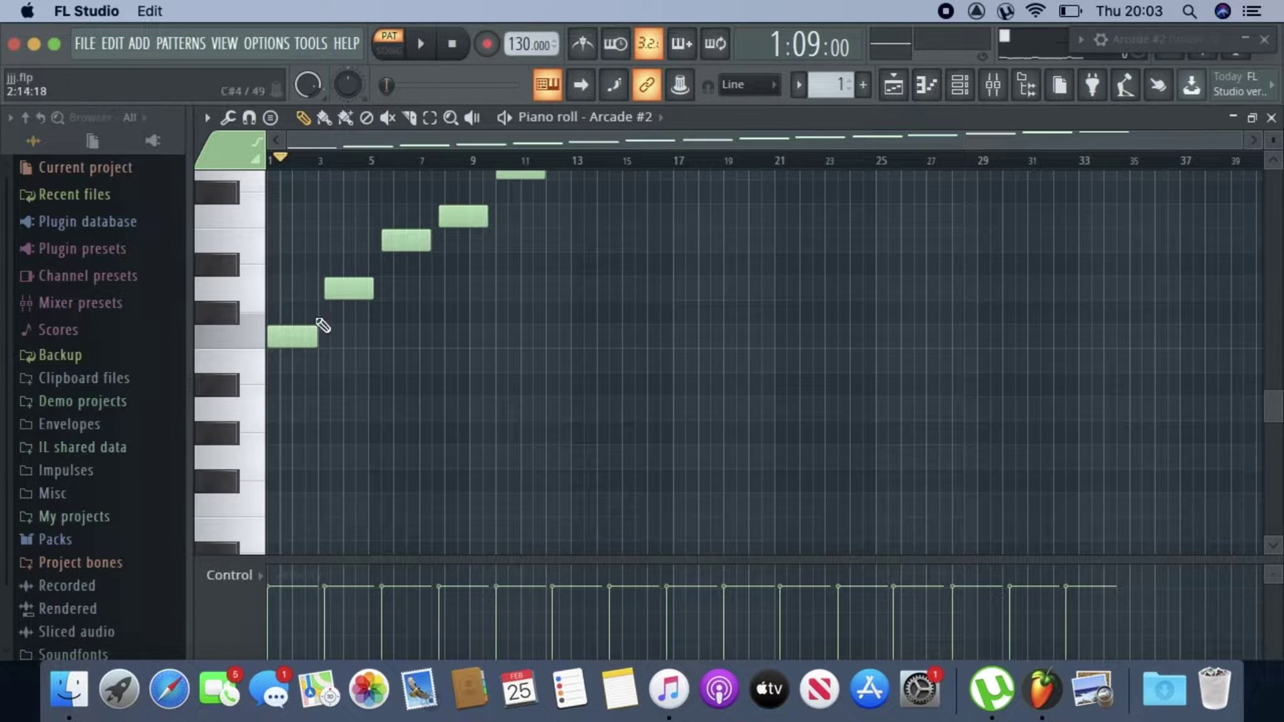
left_click_drag(1237, 147, 544, 120)
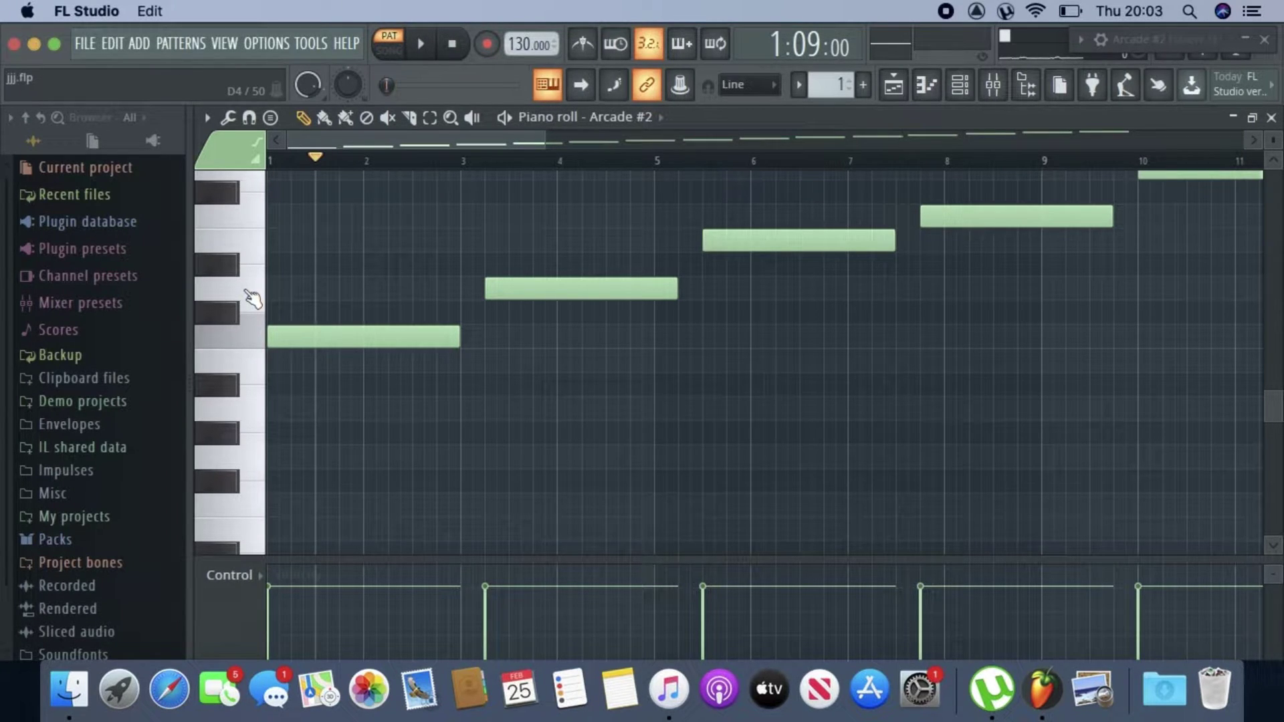
left_click(1251, 117)
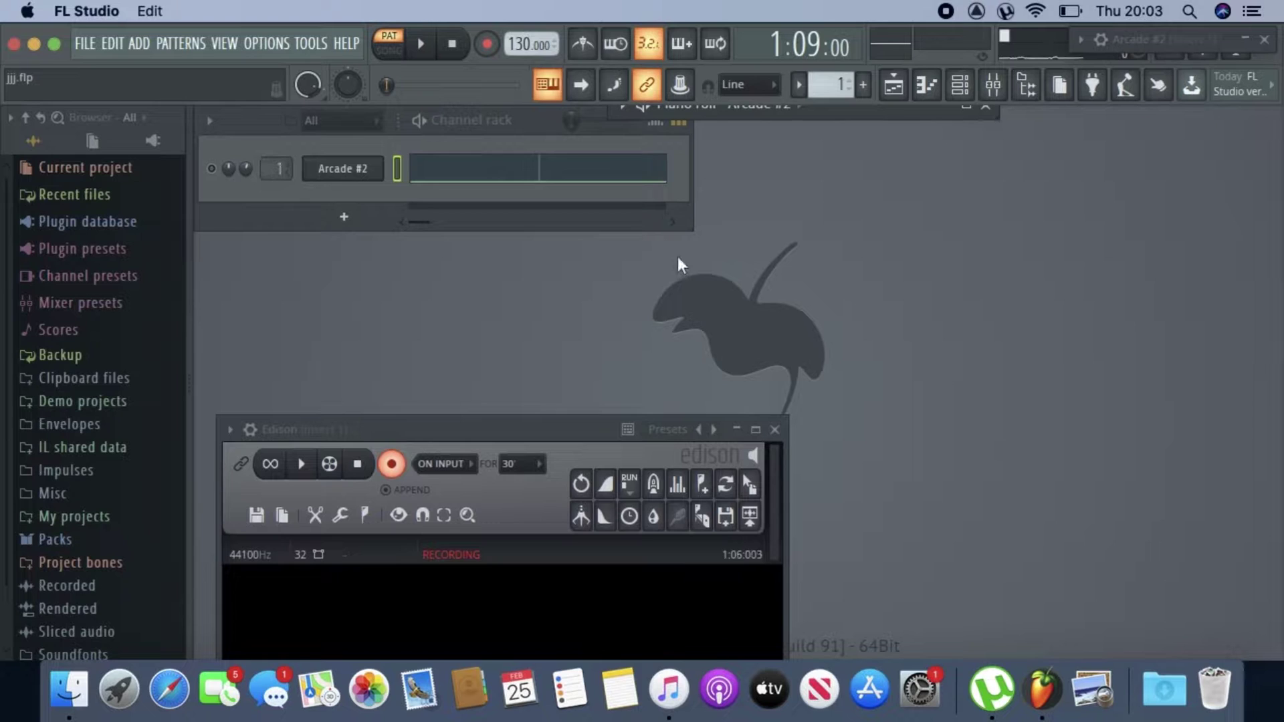
Check the Edison effect on mixer Insert 1 and the mixer track routing of the Arcade #2 channel.
left_click(774, 430)
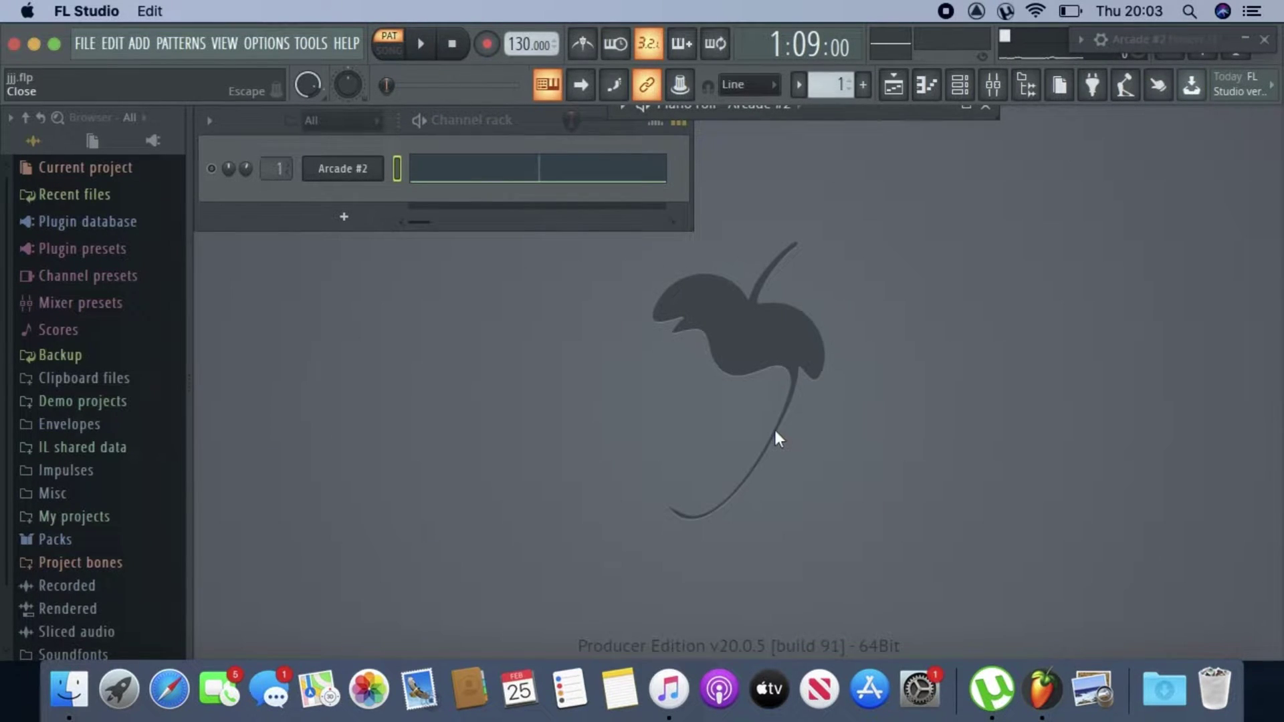
left_click(994, 85)
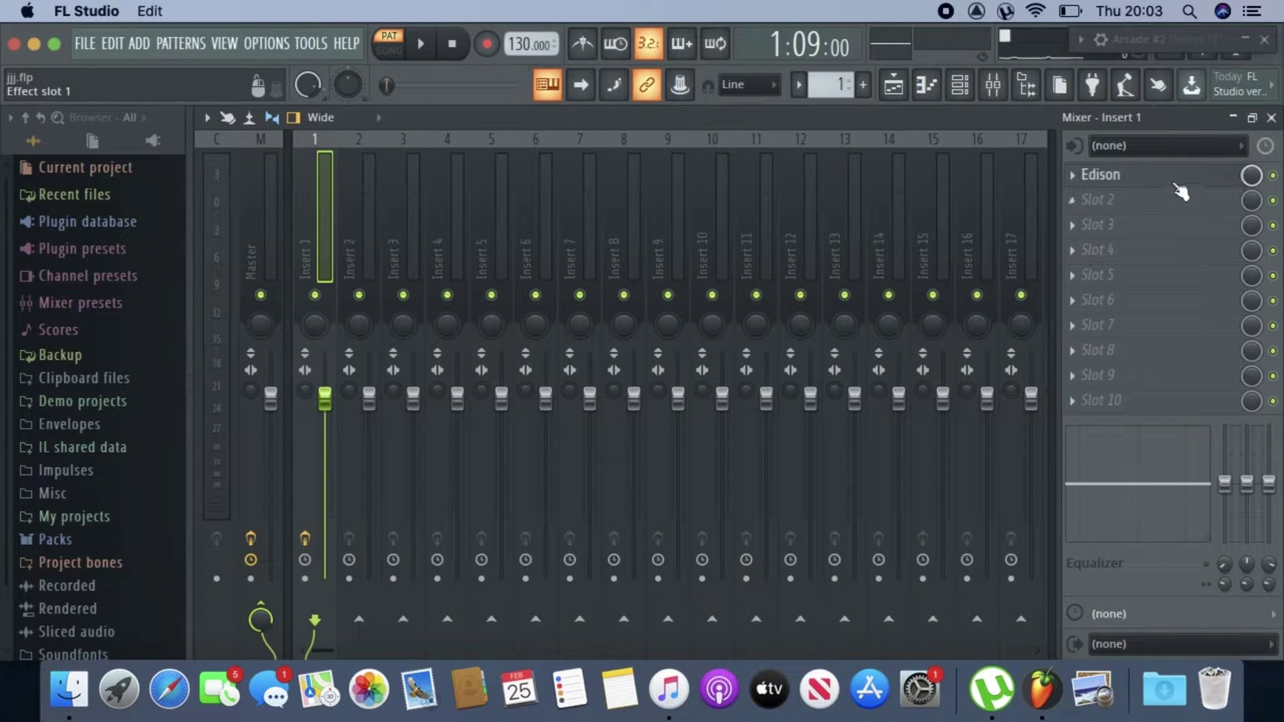
left_click(1171, 181)
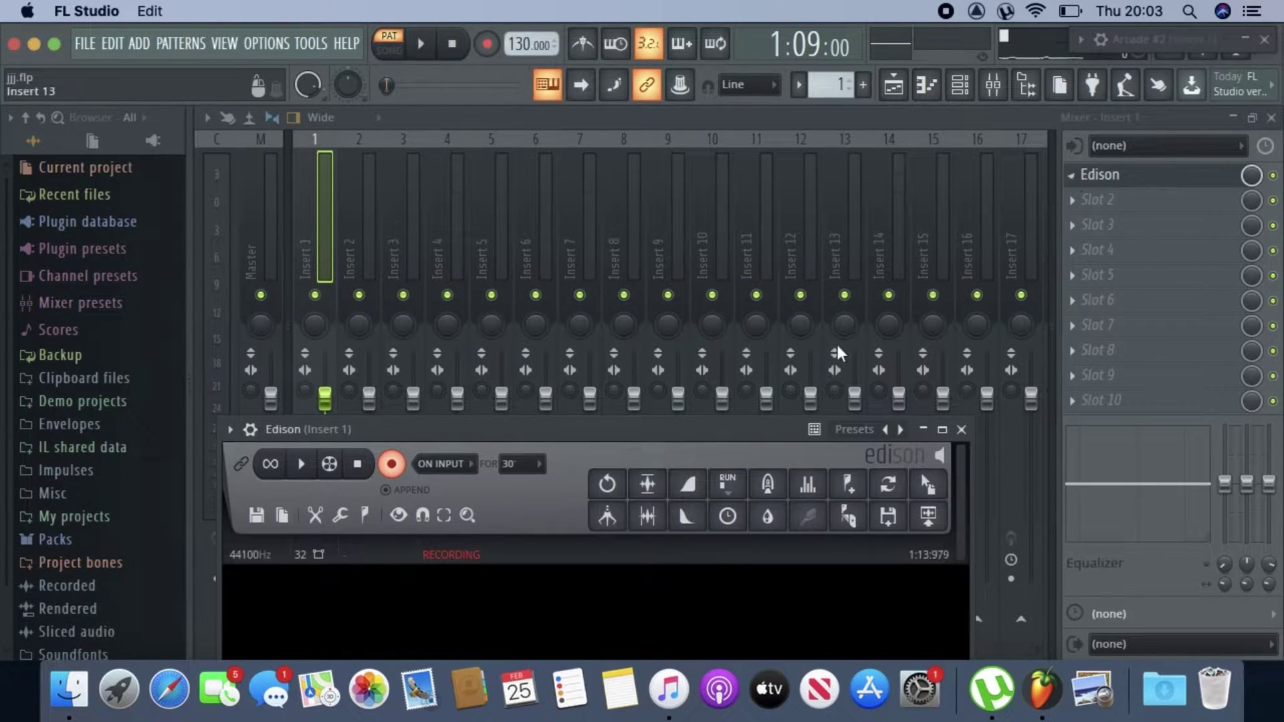
left_click(960, 429)
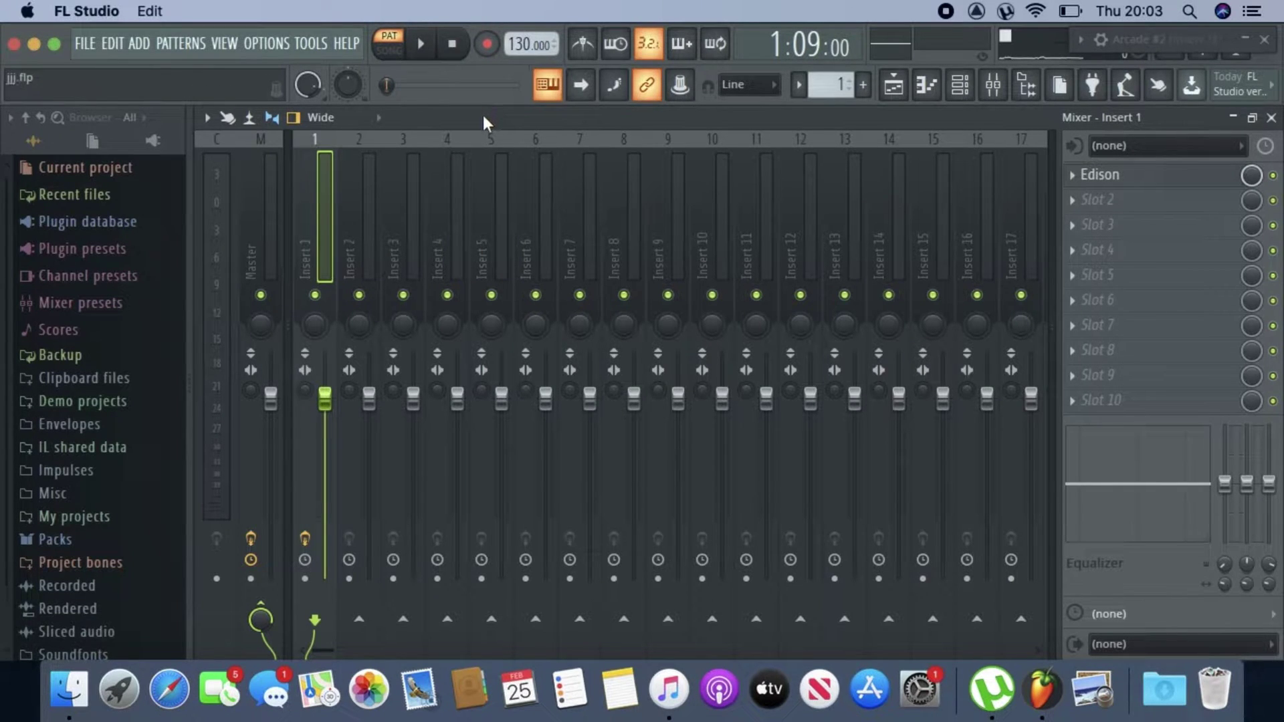
left_click(1232, 118)
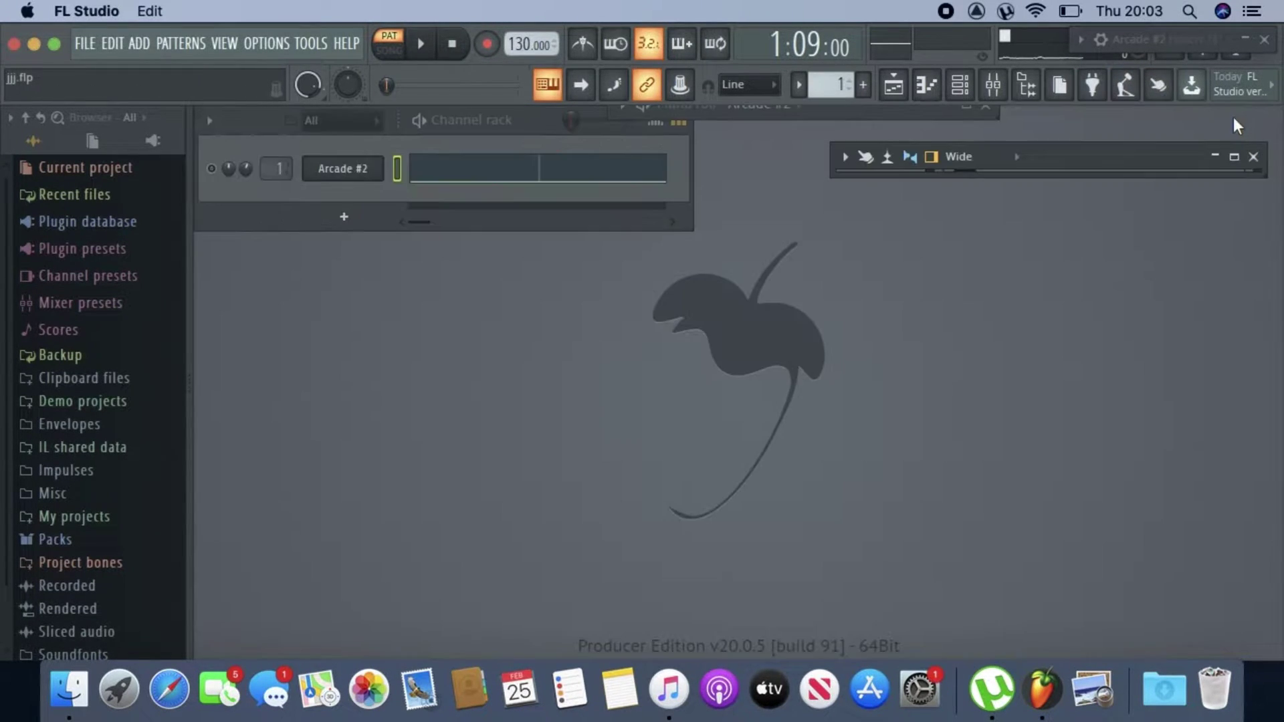
left_click_drag(277, 168, 276, 176)
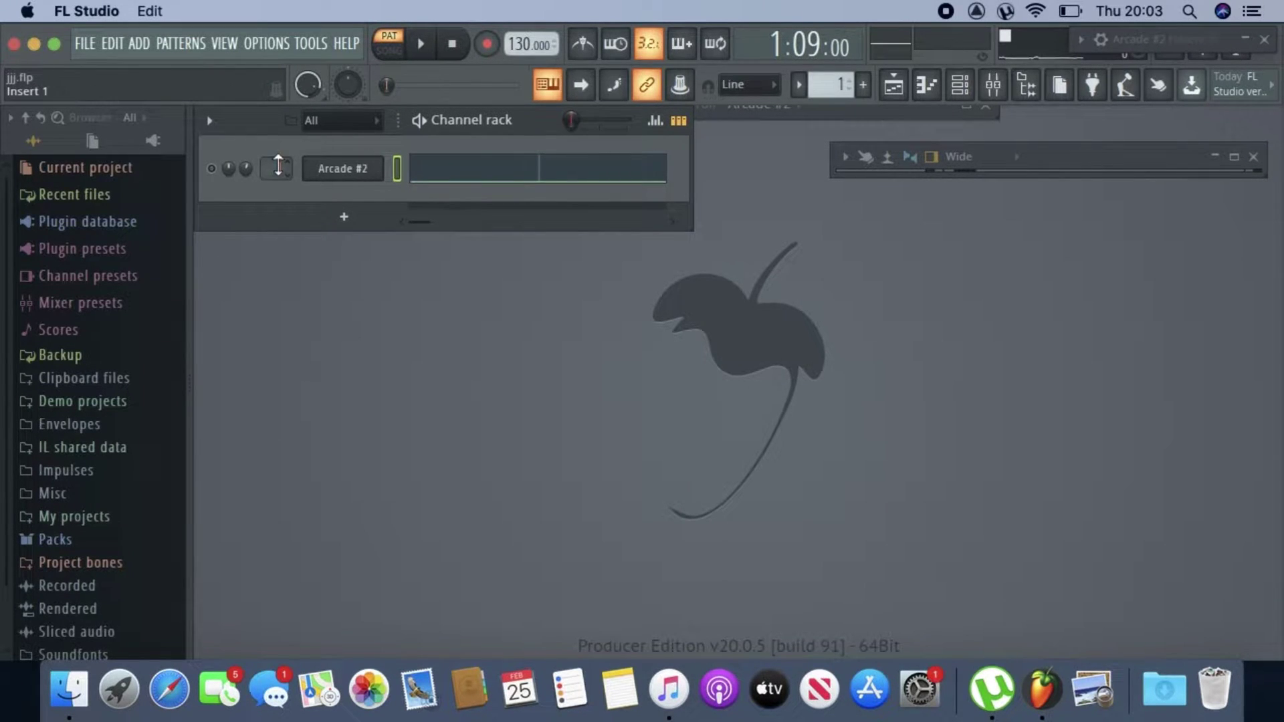
Replace the effect in the first slot of mixer Insert 1 with a fresh Edison.
left_click(992, 85)
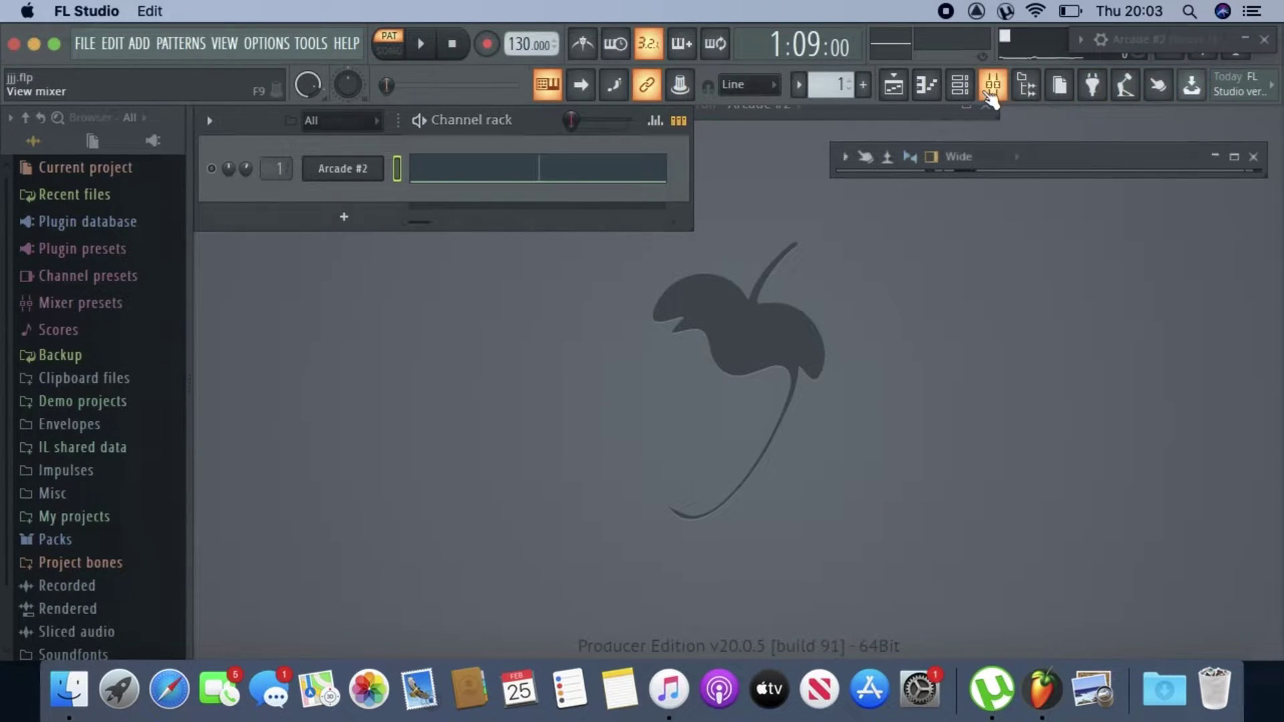
left_click(1004, 96)
left_click(1007, 94)
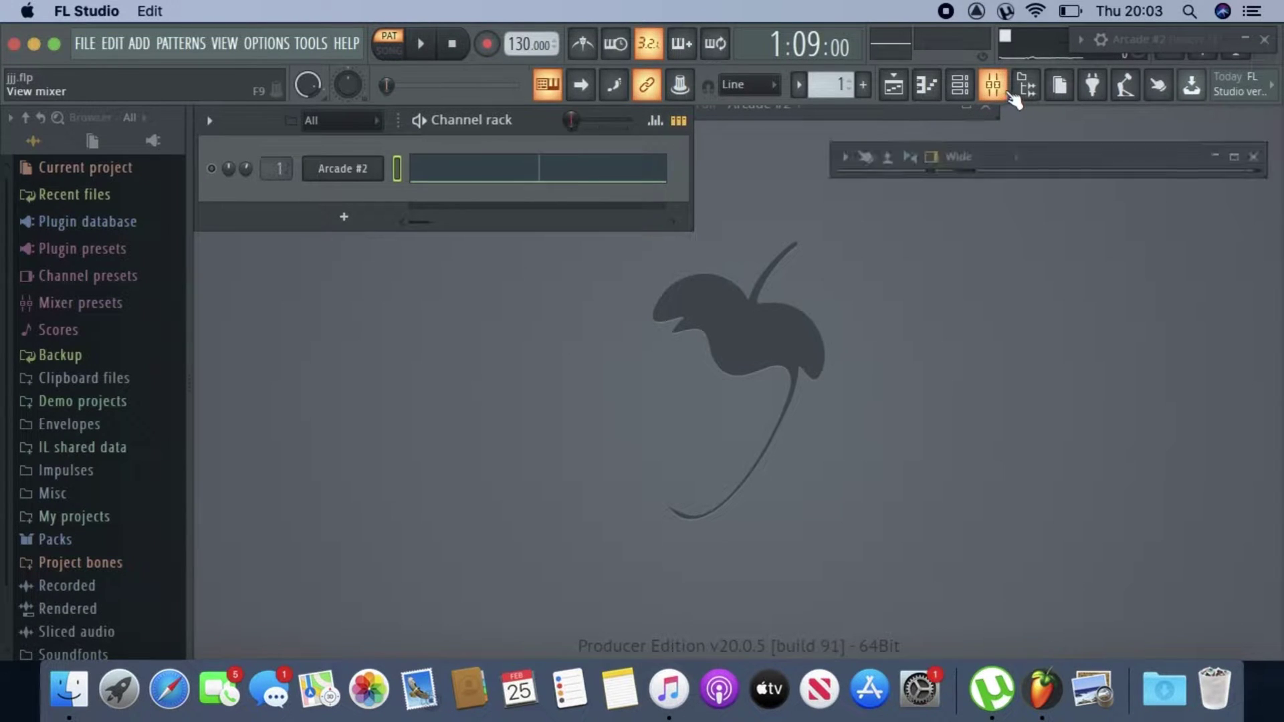
left_click(1236, 157)
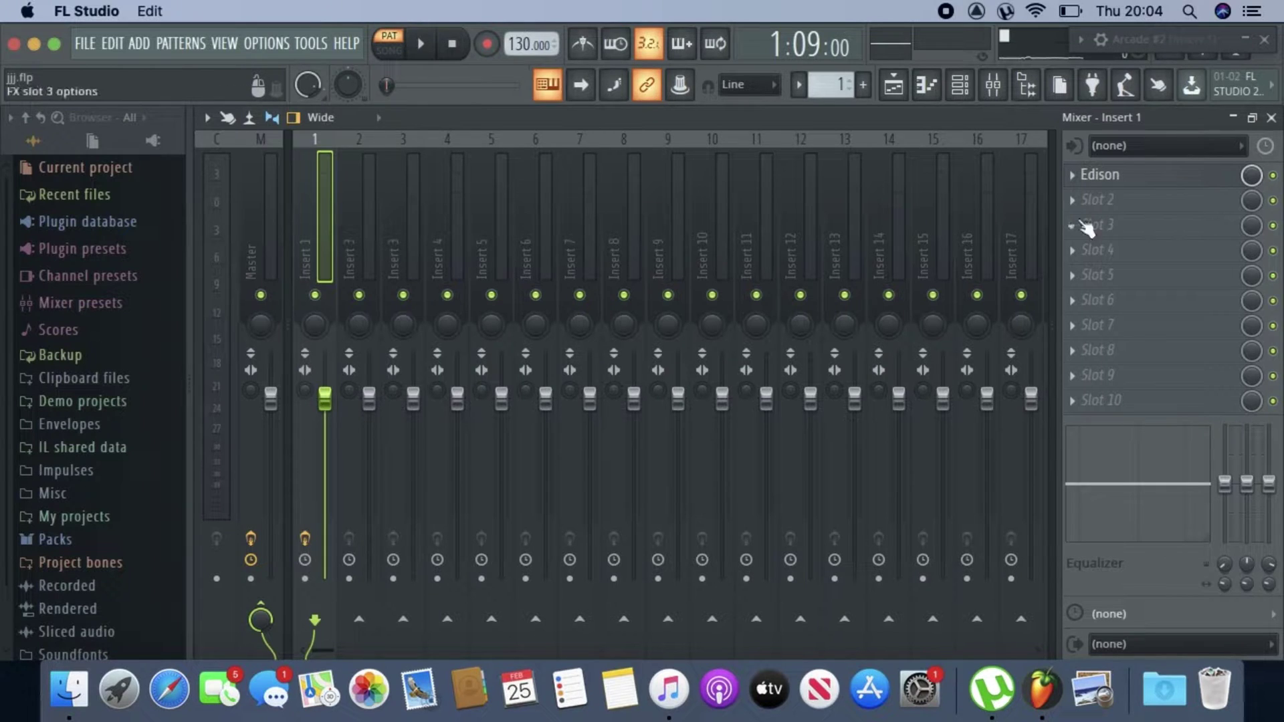
left_click(1071, 178)
mouse_move(1085, 182)
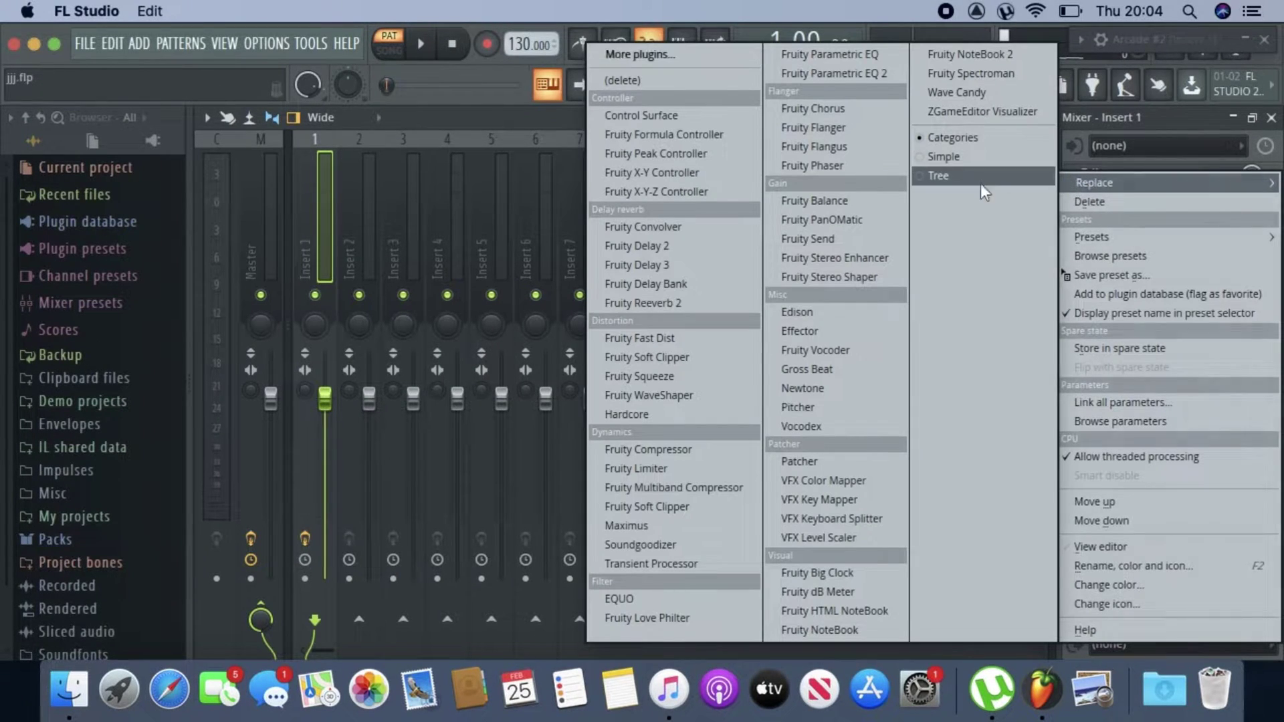
left_click(811, 312)
Minimise the mixer, place the Edison window below the channel rack, and arm Edison to record on input.
left_click_drag(576, 436, 568, 278)
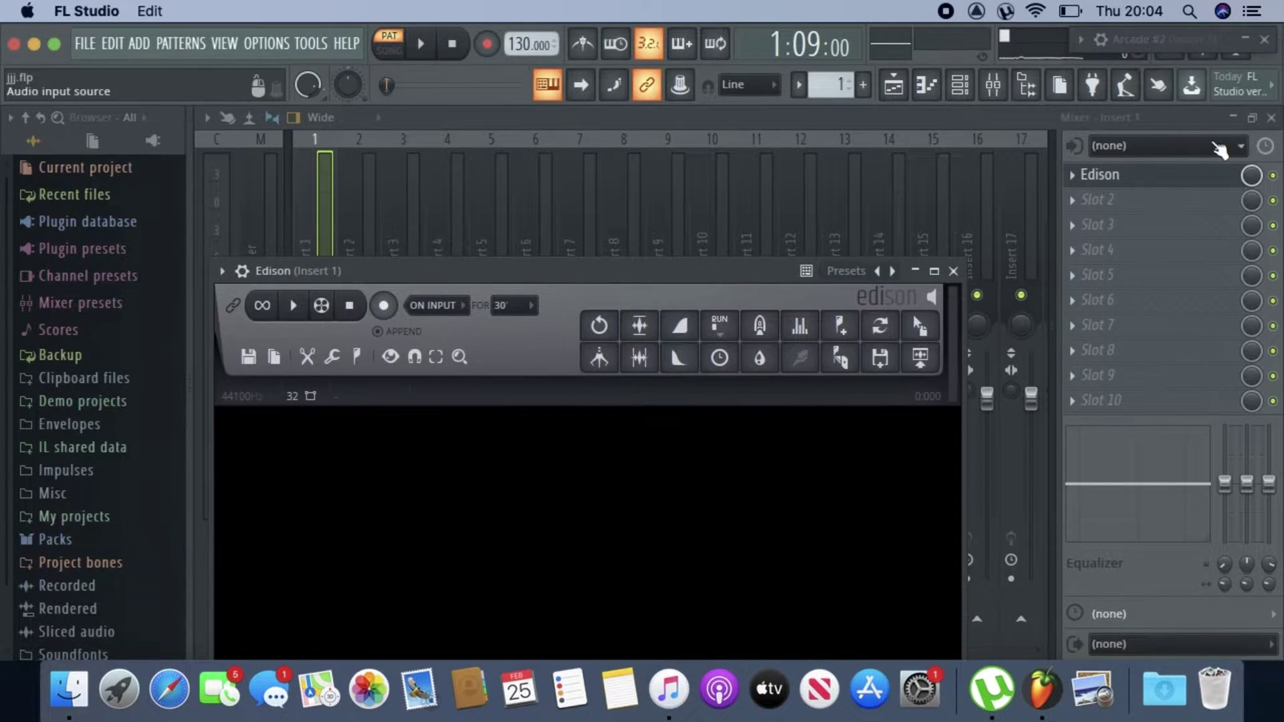
left_click(1232, 117)
left_click_drag(614, 268, 639, 263)
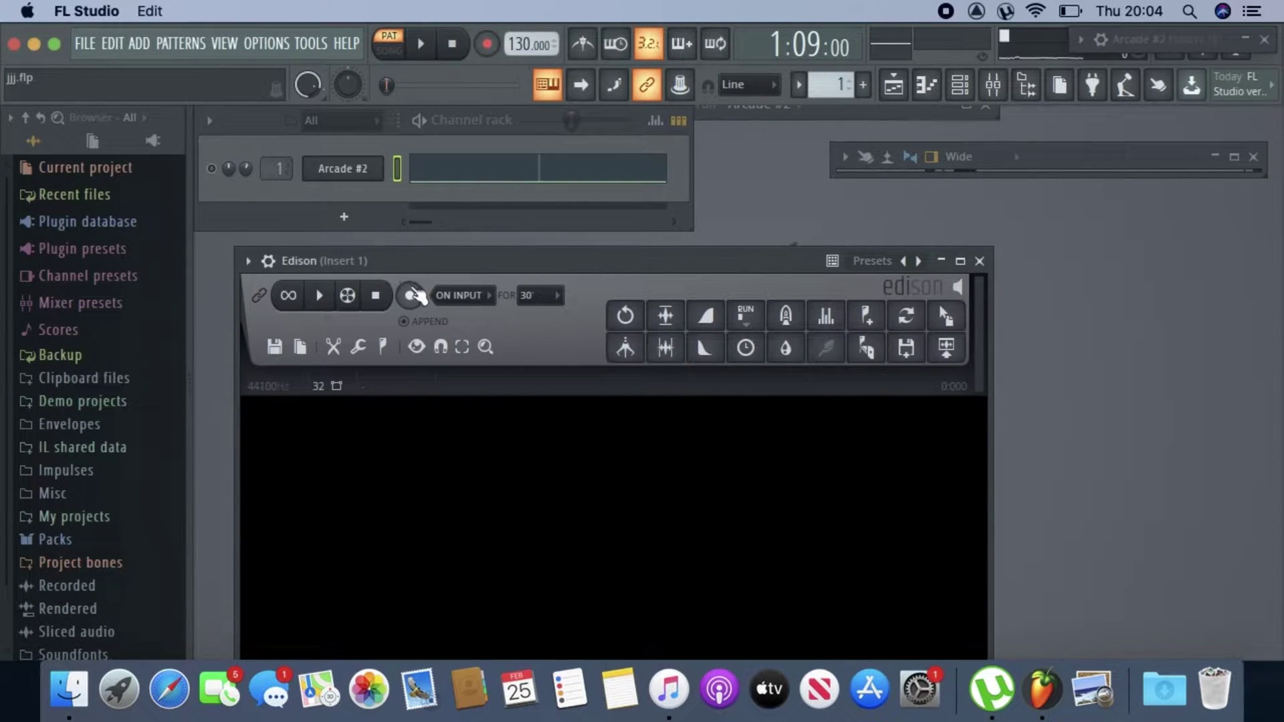
left_click(410, 296)
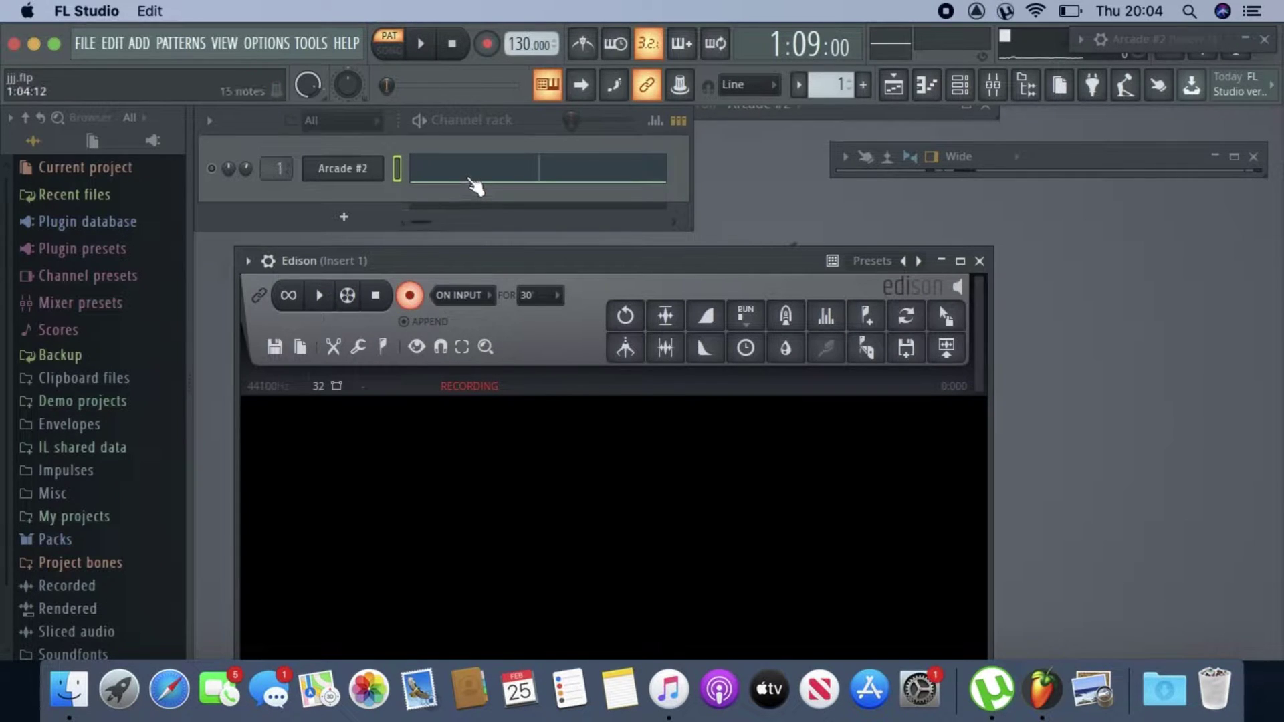
Open the Arcade #2 piano roll, select the time range covering all its notes, and inspect the last notes around bar 33.
left_click(473, 179)
left_click_drag(986, 157, 665, 172)
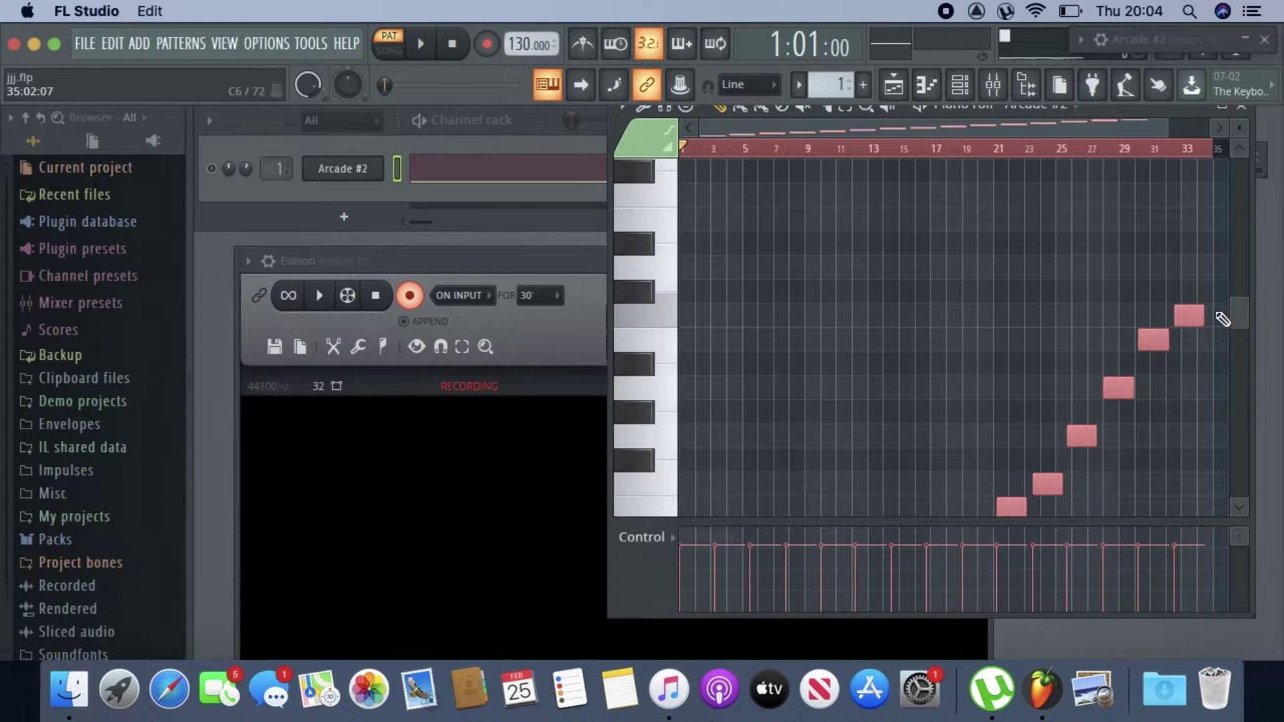
left_click_drag(1164, 128, 989, 127)
scroll(941, 288, "right", 5)
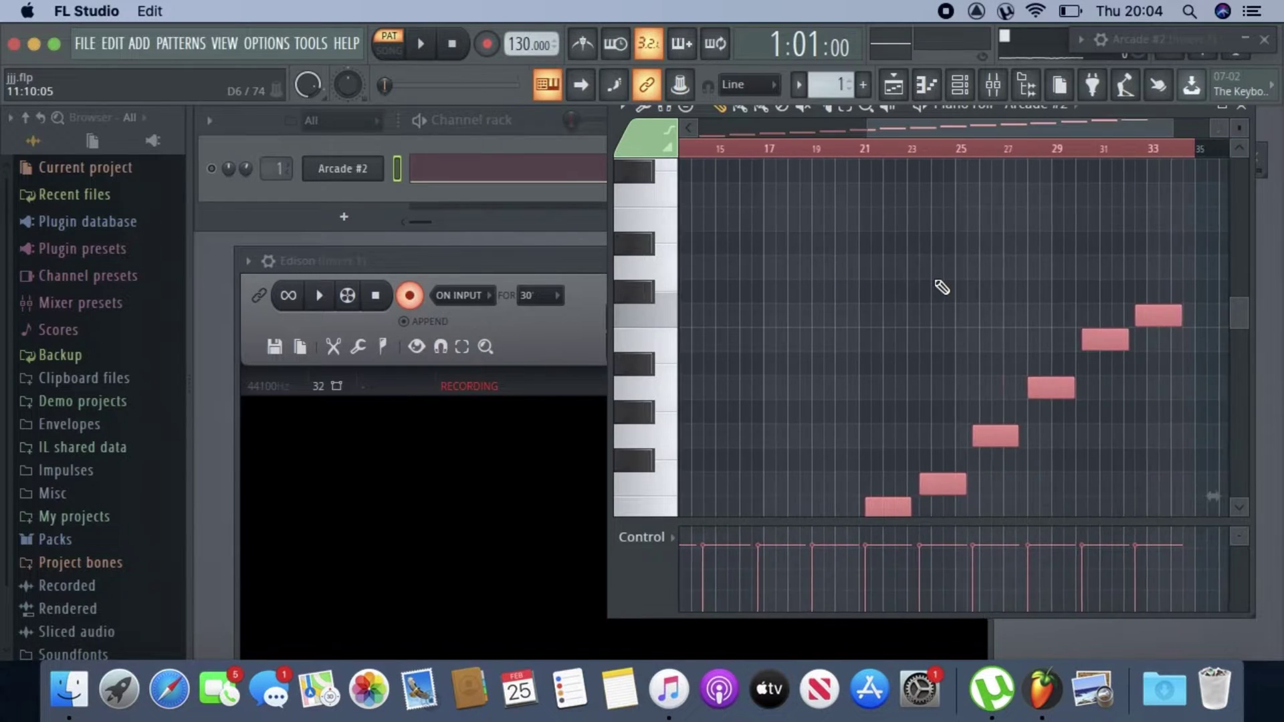
scroll(941, 287, "right", 4)
scroll(941, 287, "up", 1)
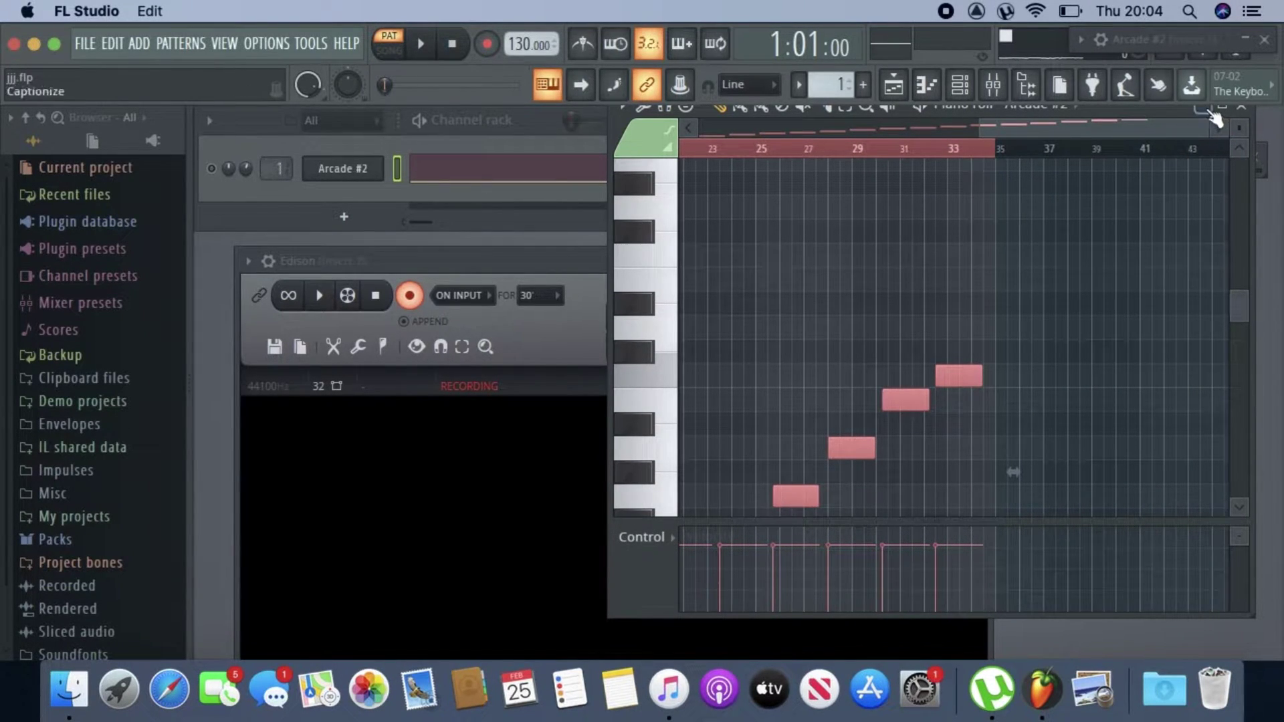
Start pattern playback so Edison records the Arcade loops, and arrange the Edison and piano roll windows to follow the notes.
left_click(564, 254)
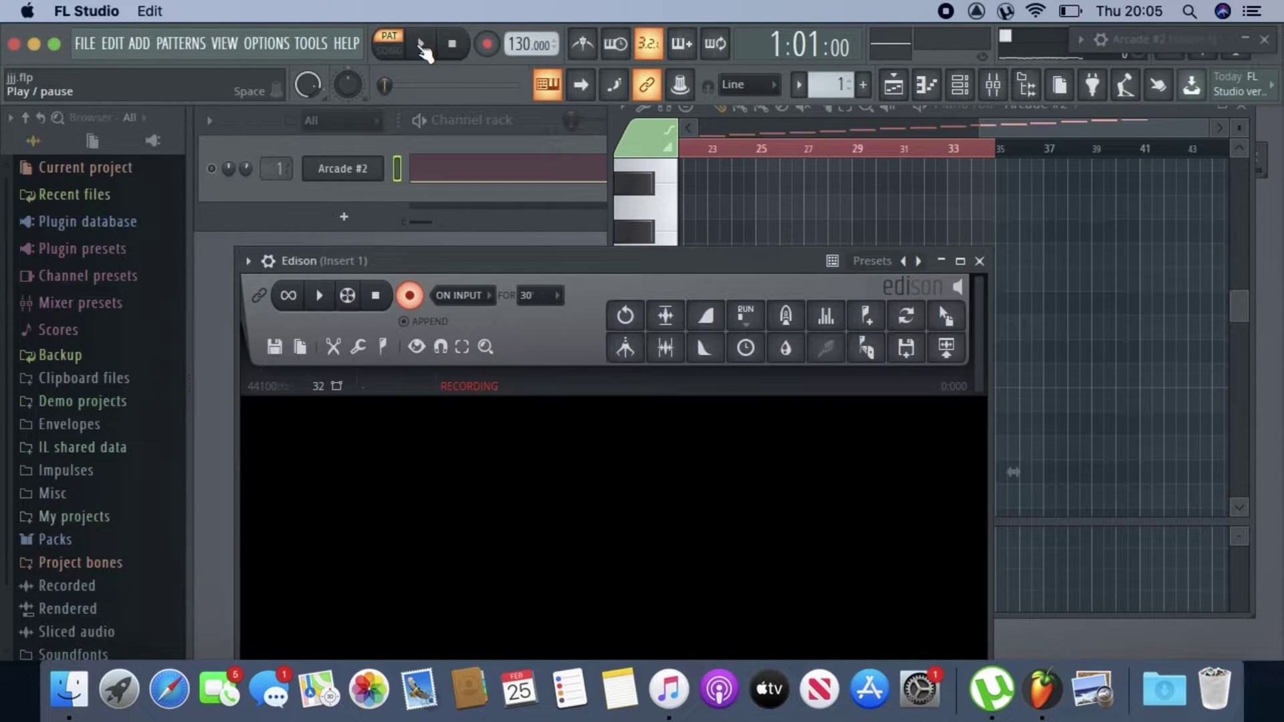
left_click(421, 45)
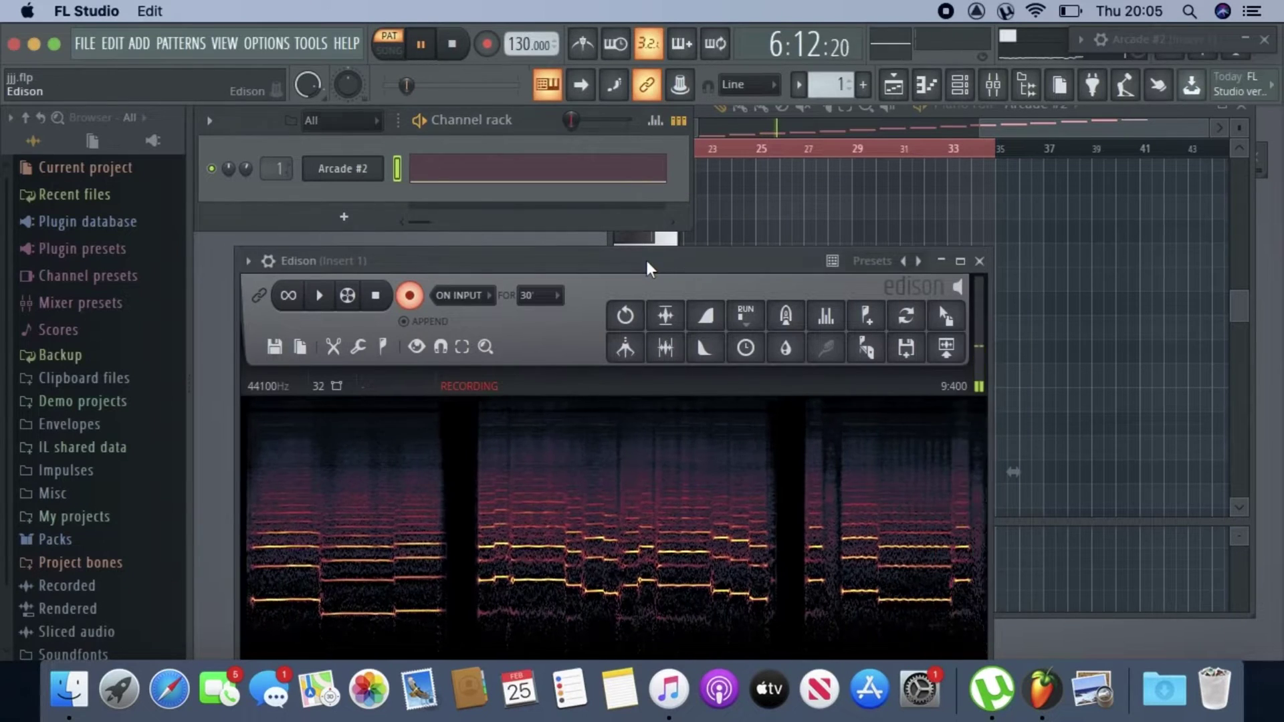
left_click_drag(646, 262, 374, 190)
left_click_drag(1239, 306, 1237, 332)
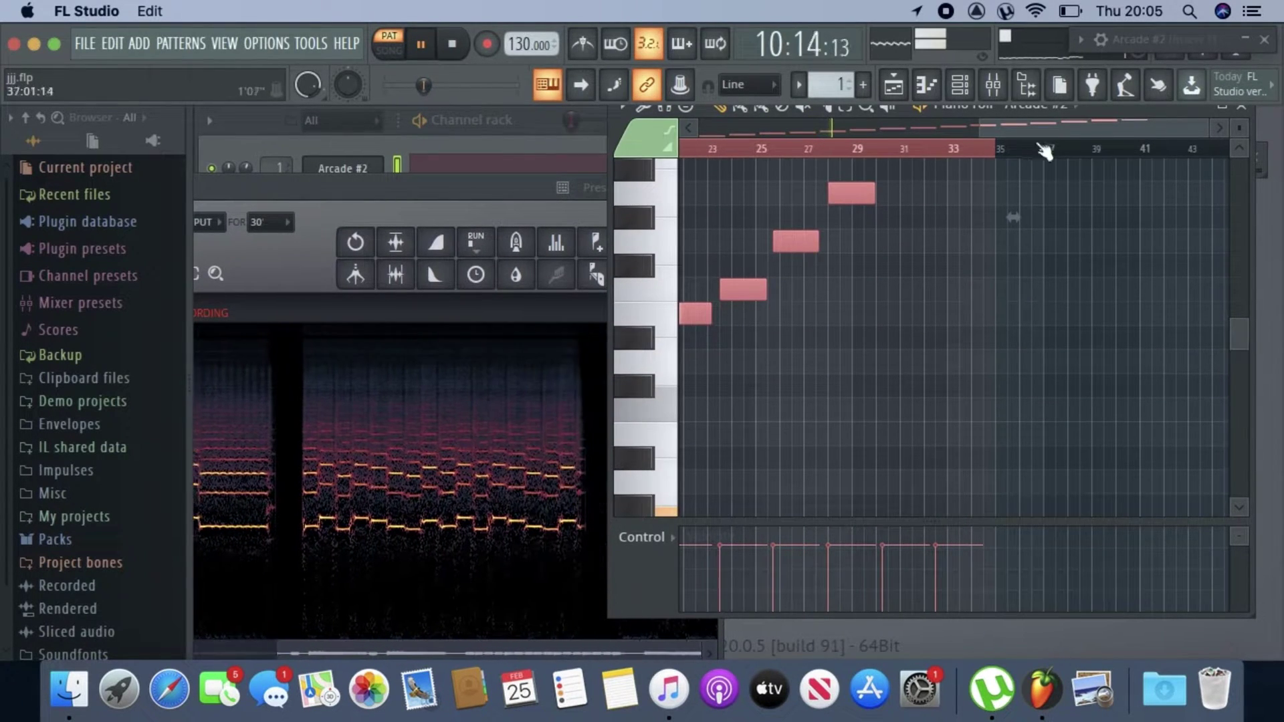
Follow playback through the last piano roll notes, stop it, and reposition the Edison window to show the whole recording.
scroll(1094, 151, "down", 5)
left_click(422, 192)
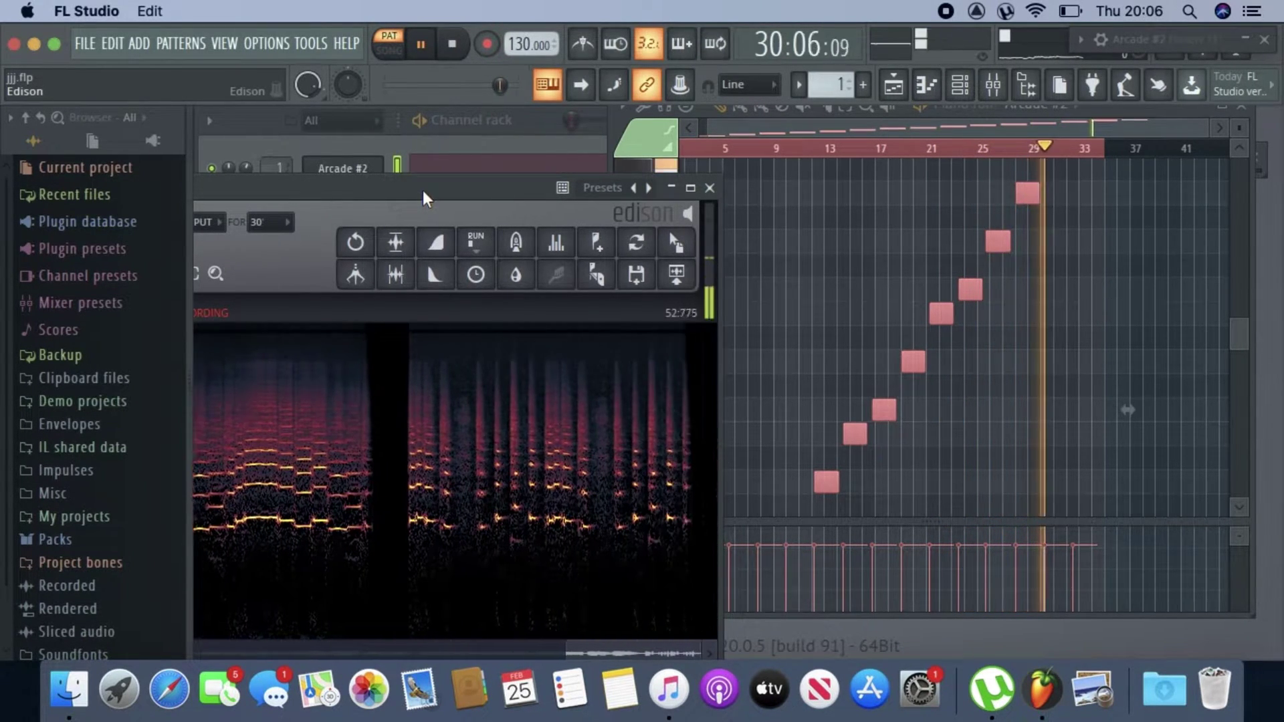
scroll(869, 284, "up", 3)
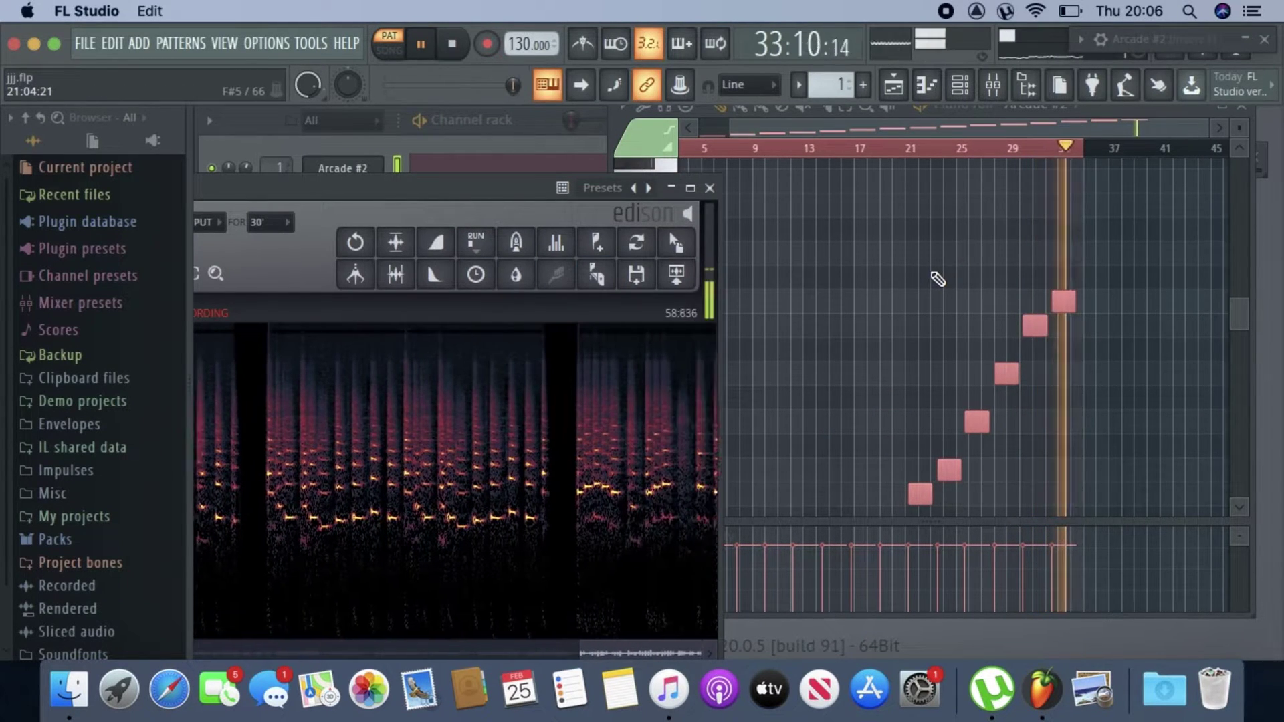
key("space")
left_click_drag(256, 189, 615, 182)
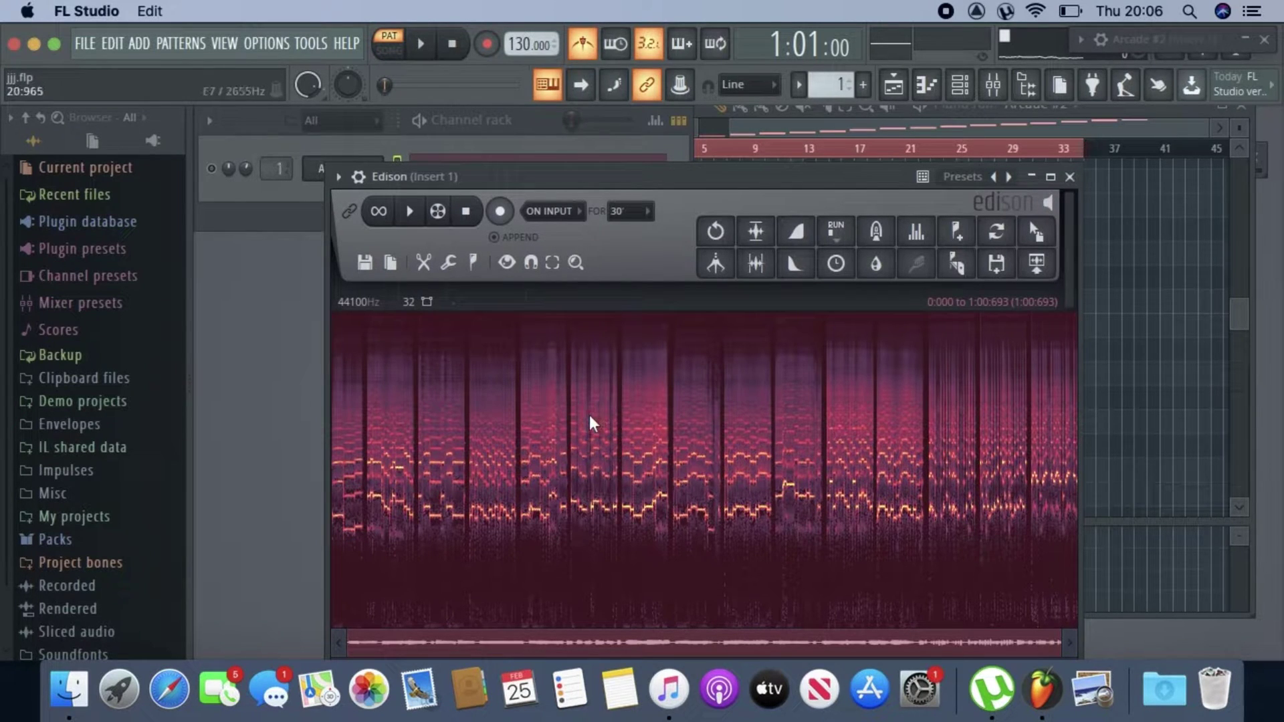
left_click_drag(642, 192, 575, 164)
Start saving the Edison recording as a sample and choose the Desktop as the destination folder.
right_click(627, 399)
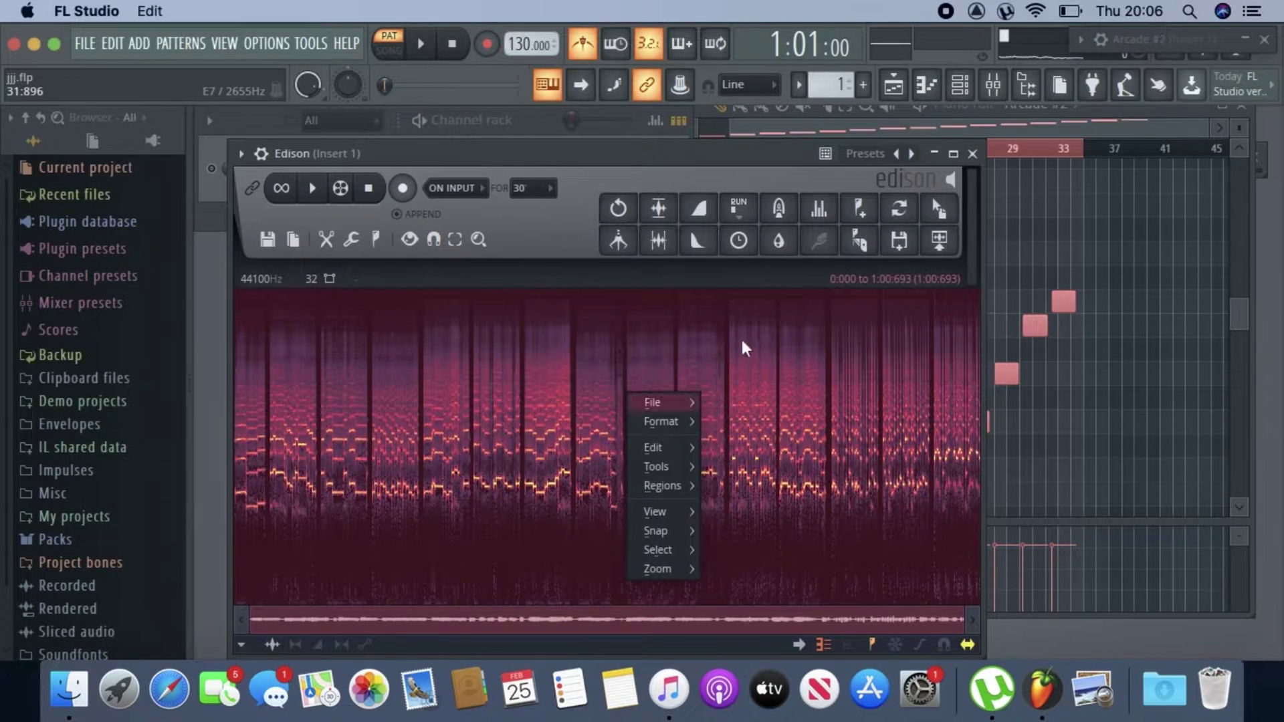
mouse_move(664, 404)
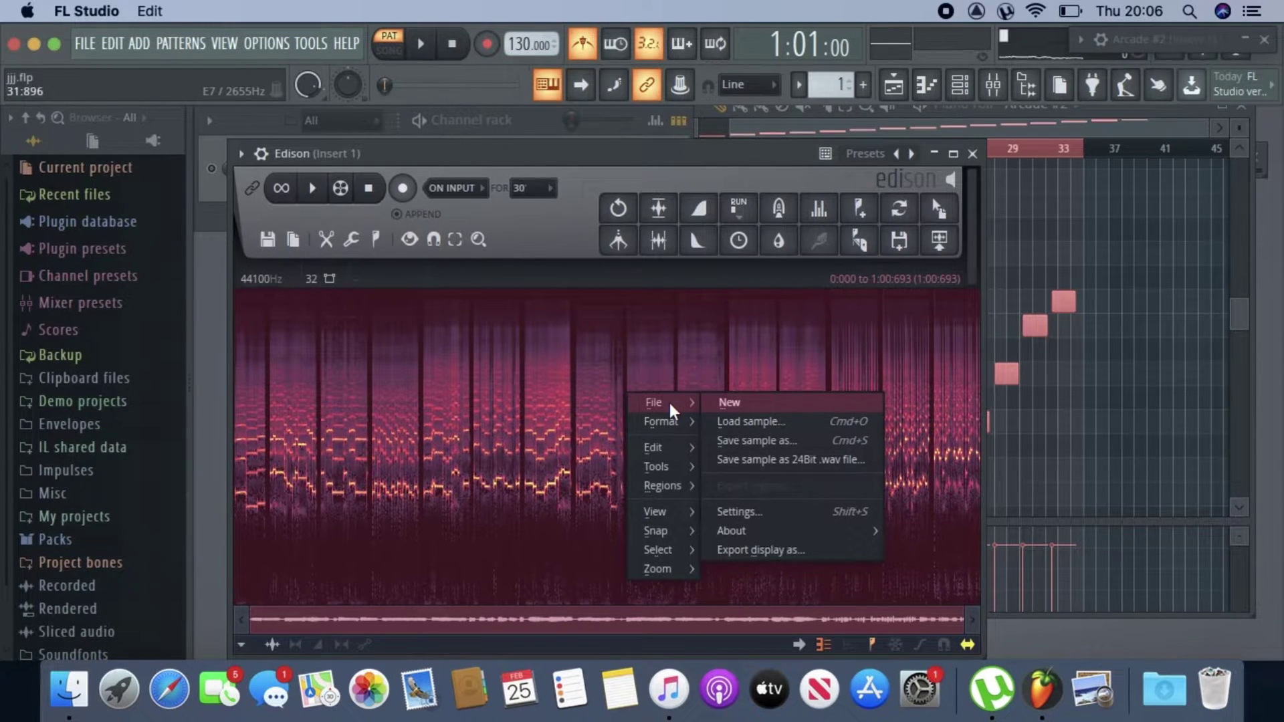
left_click(752, 440)
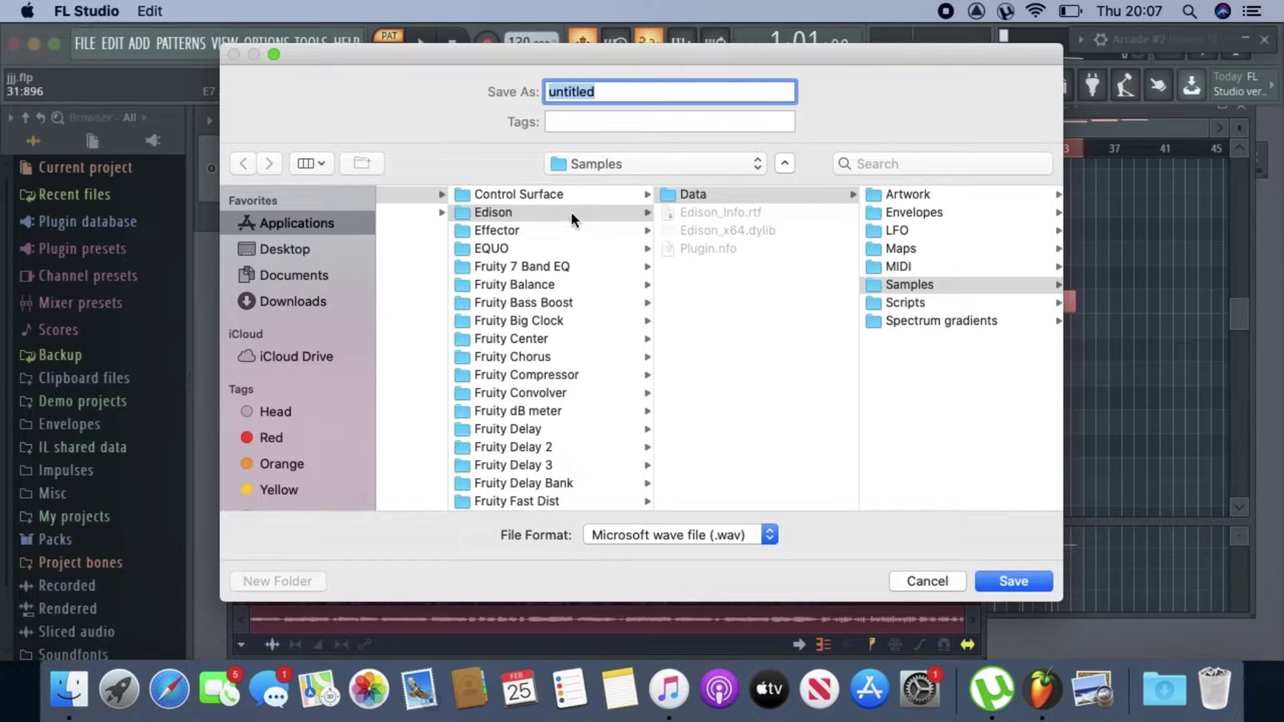
scroll(656, 319, "left", 3)
scroll(657, 319, "left", 5)
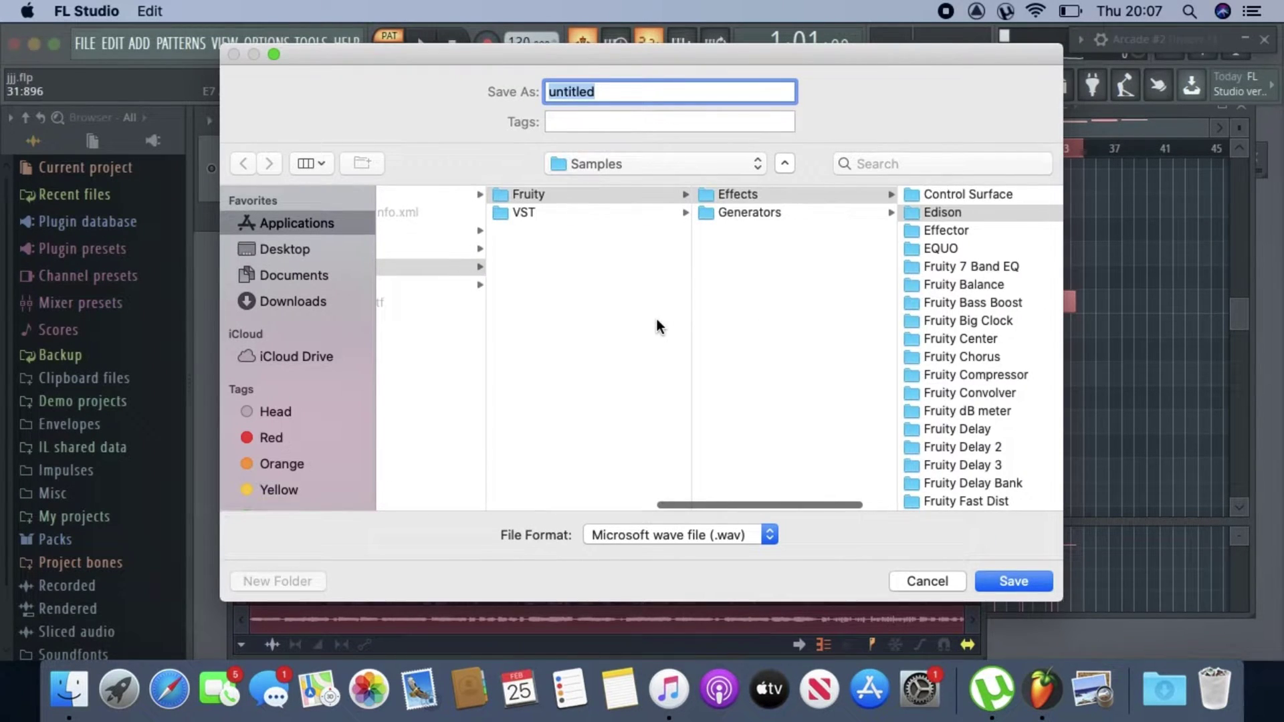
left_click(283, 248)
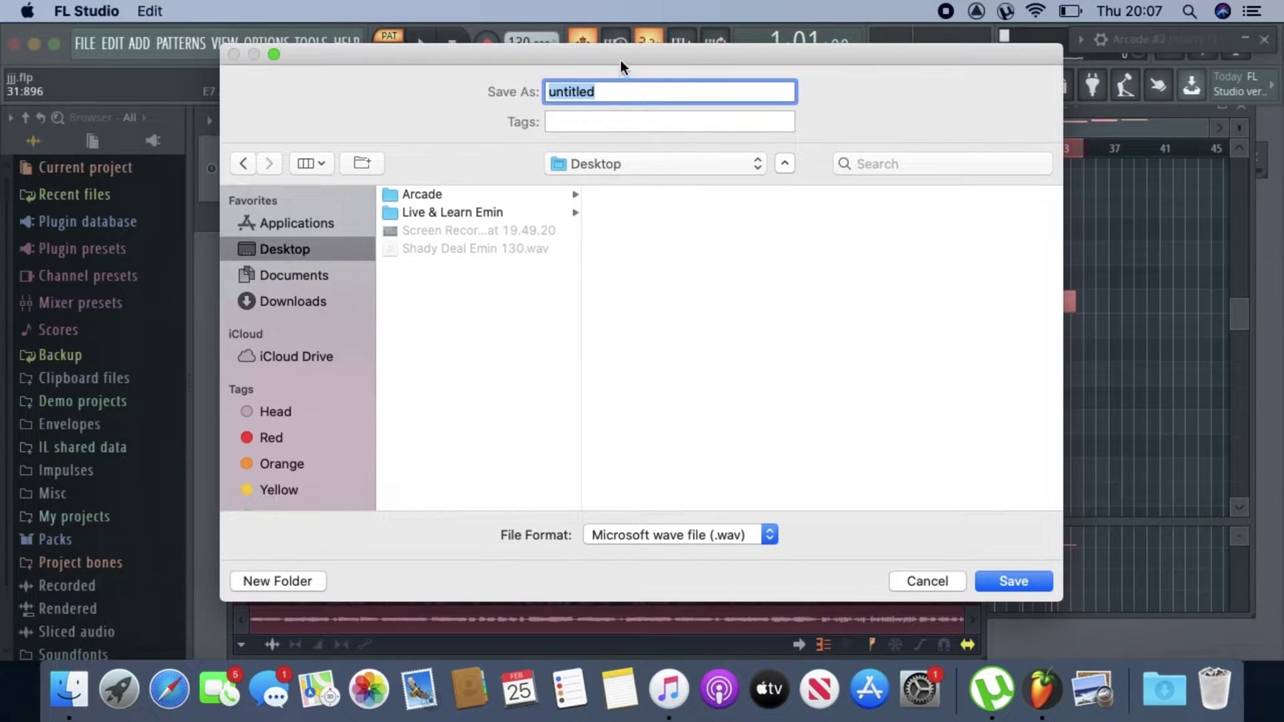
Name the sample Shady Deal Emin 130 and save it as a Microsoft wave file, replacing the existing Desktop file.
type("Sha")
key("BackSpace")
key("BackSpace")
key("BackSpace")
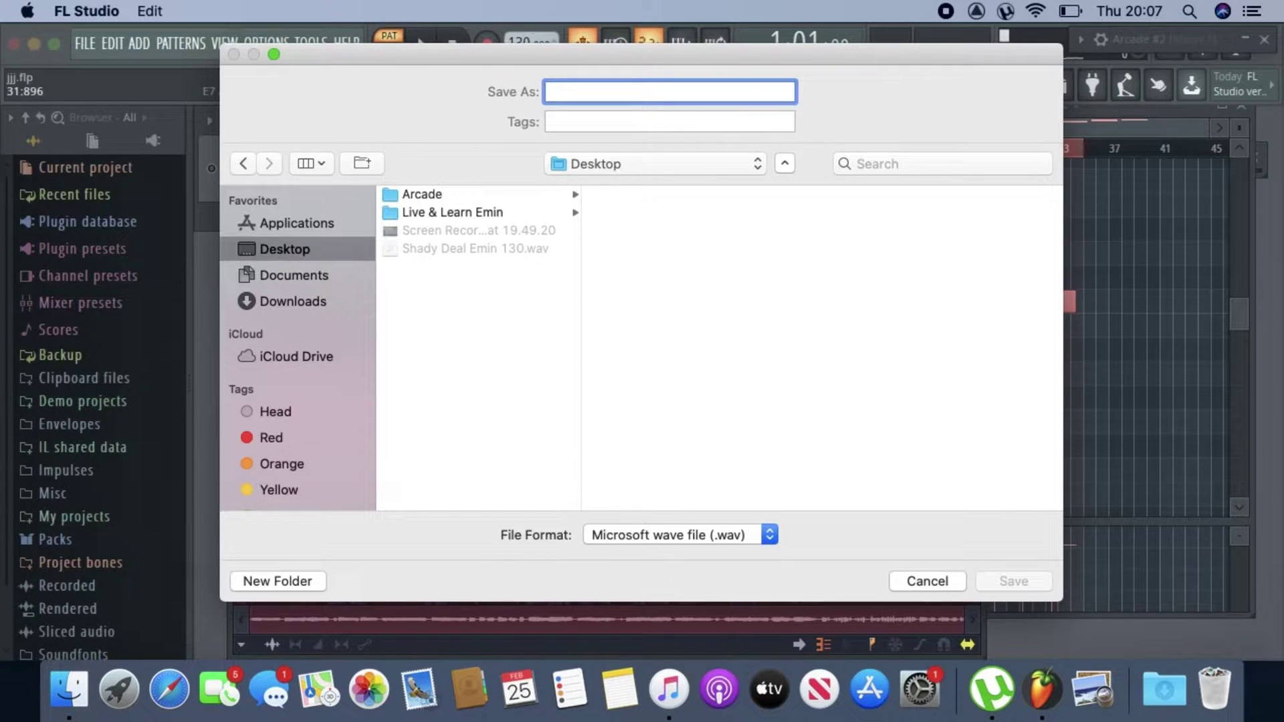
type("S")
key("BackSpace")
type("Shad")
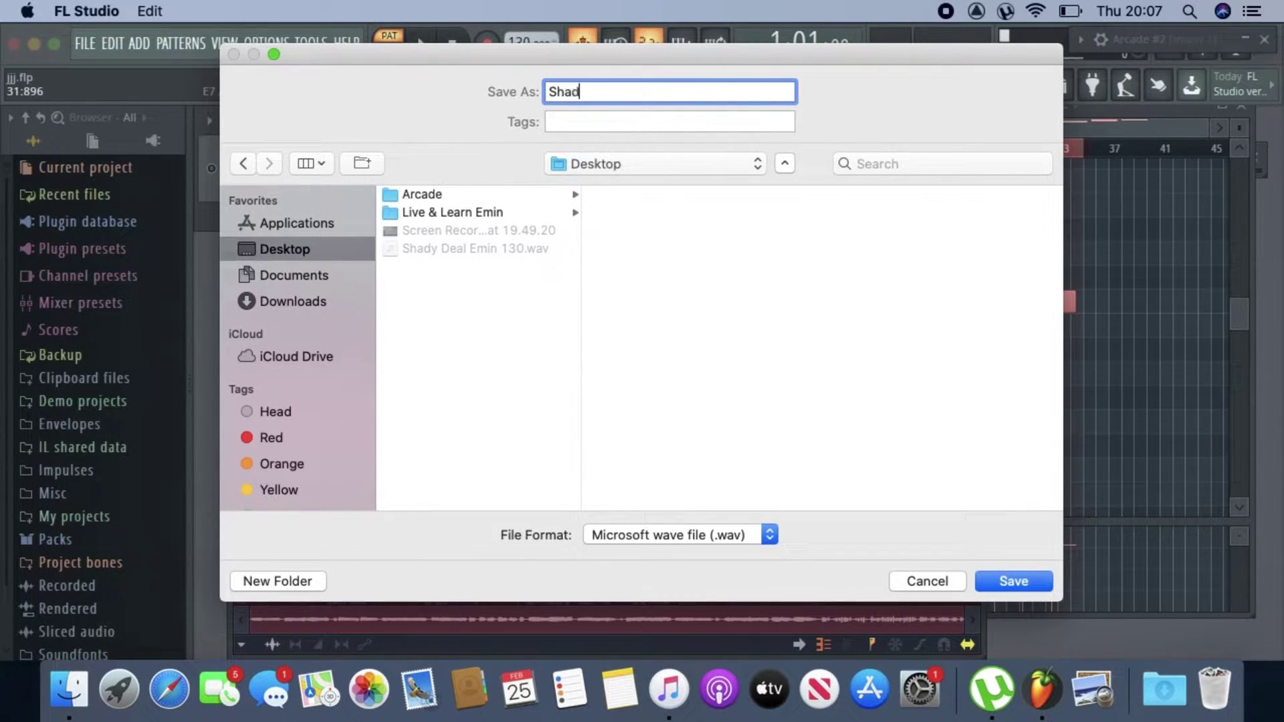
type("y Deal Emin 130")
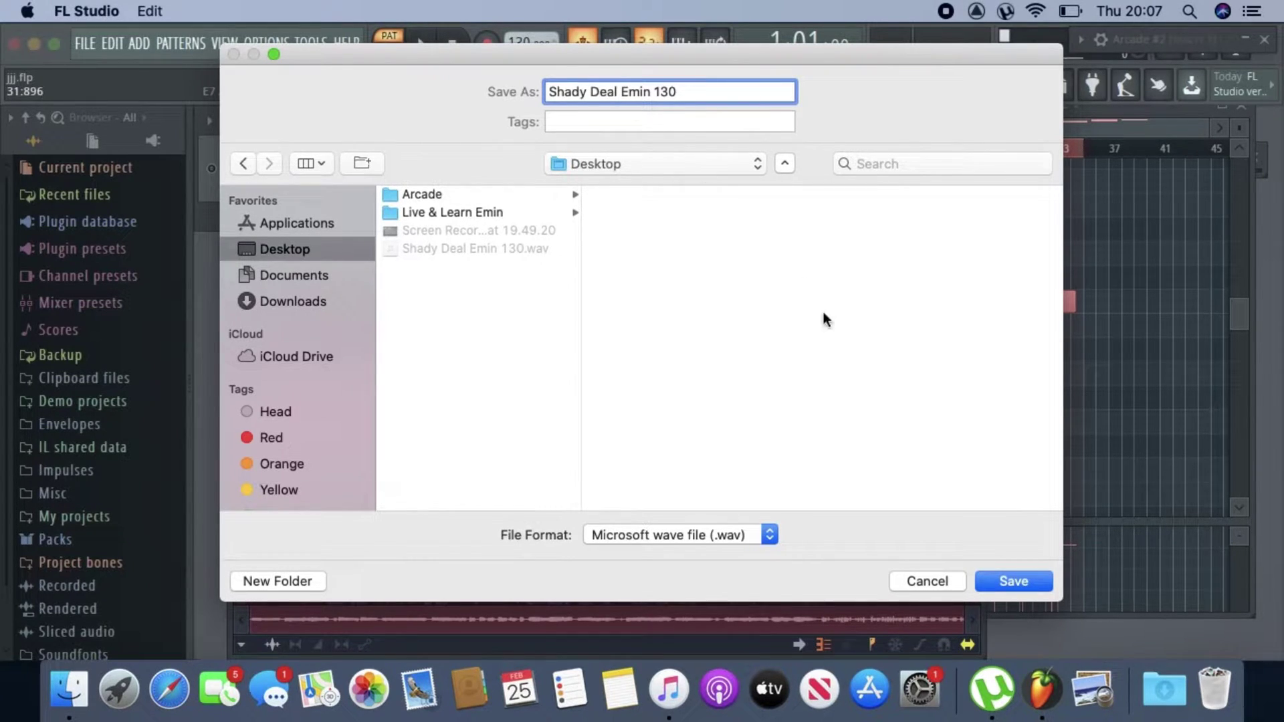
left_click(985, 579)
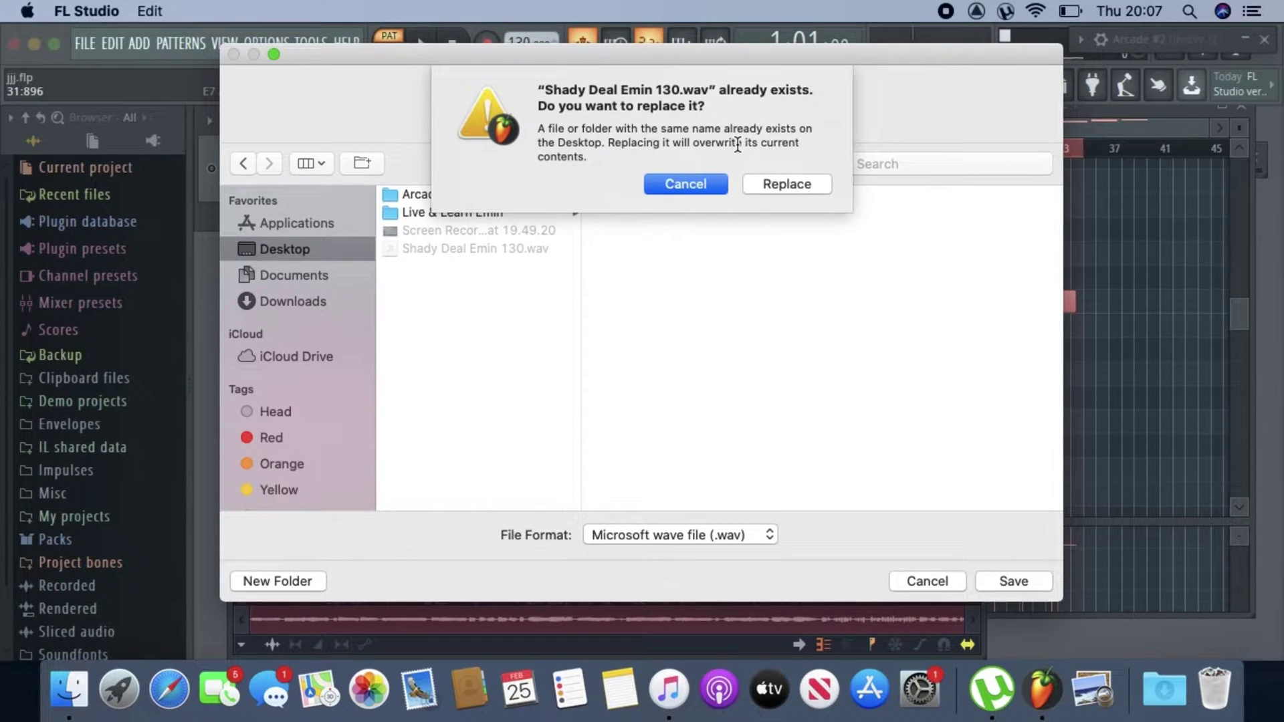
left_click(795, 187)
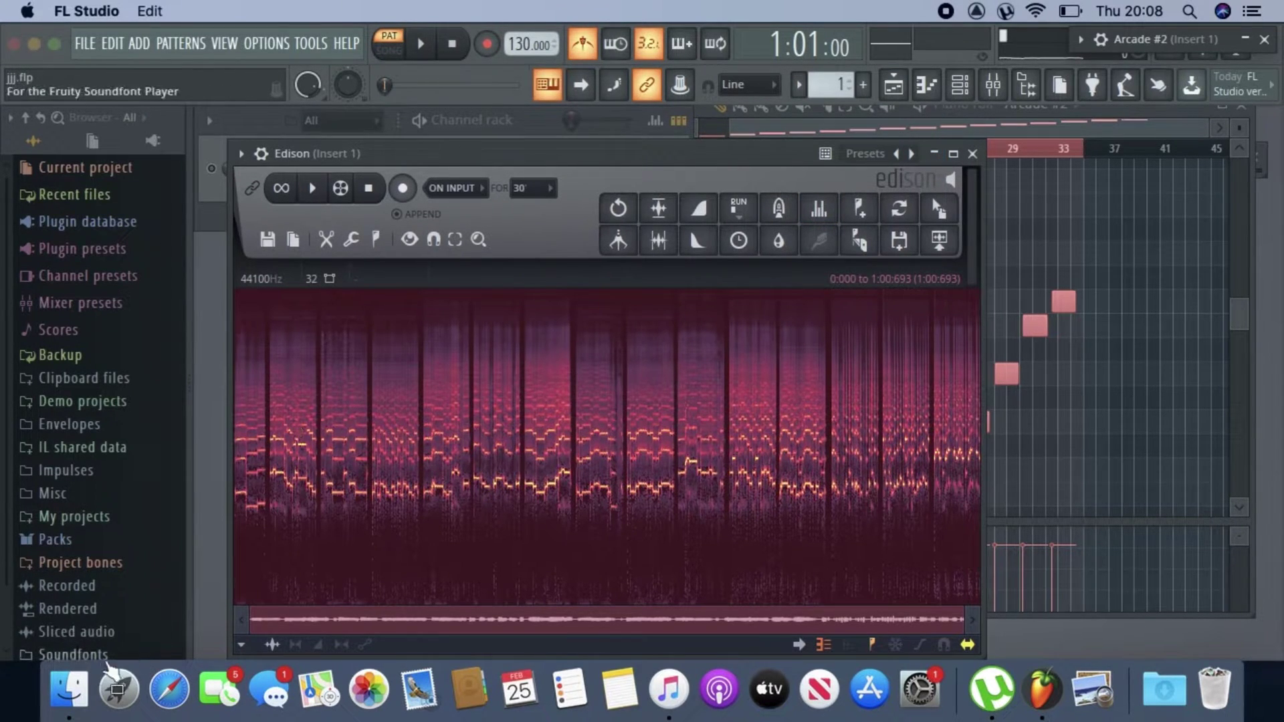
Switch to Finder and send Shady Deal Emin 130.wav from the Desktop to the iPad through AirDrop.
left_click(67, 699)
left_click(120, 194)
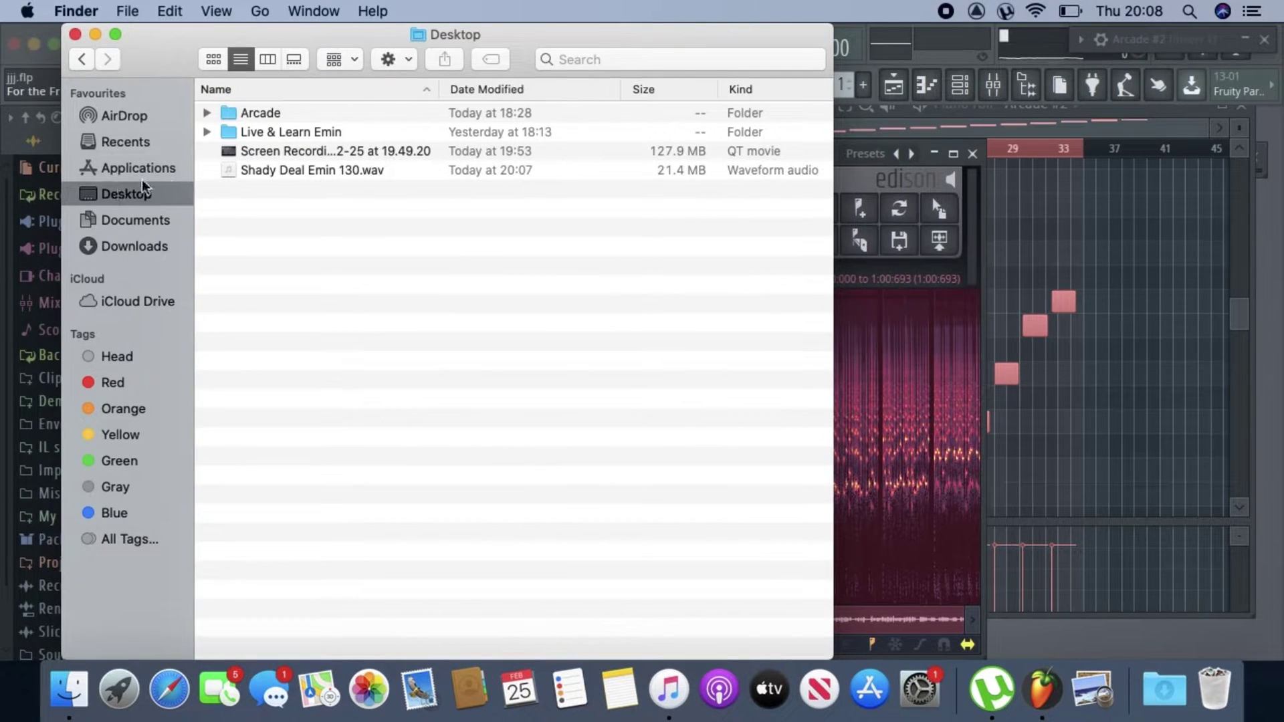
left_click(276, 172)
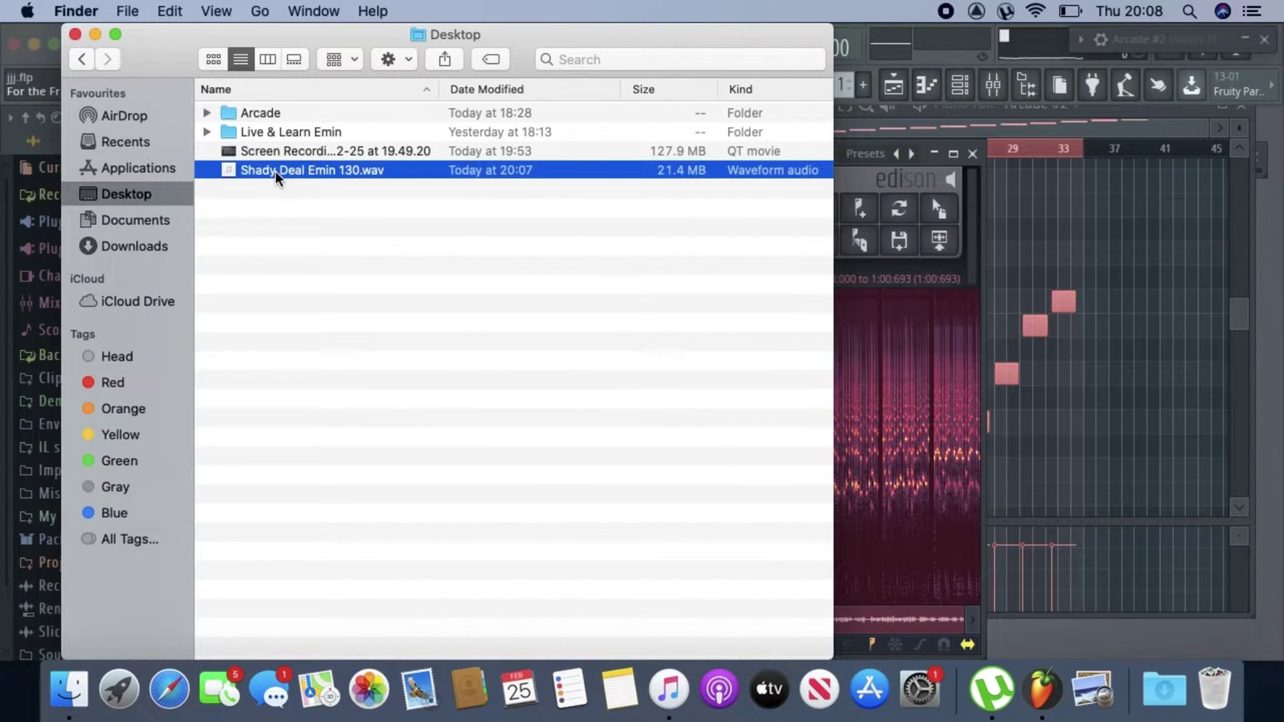
left_click(443, 60)
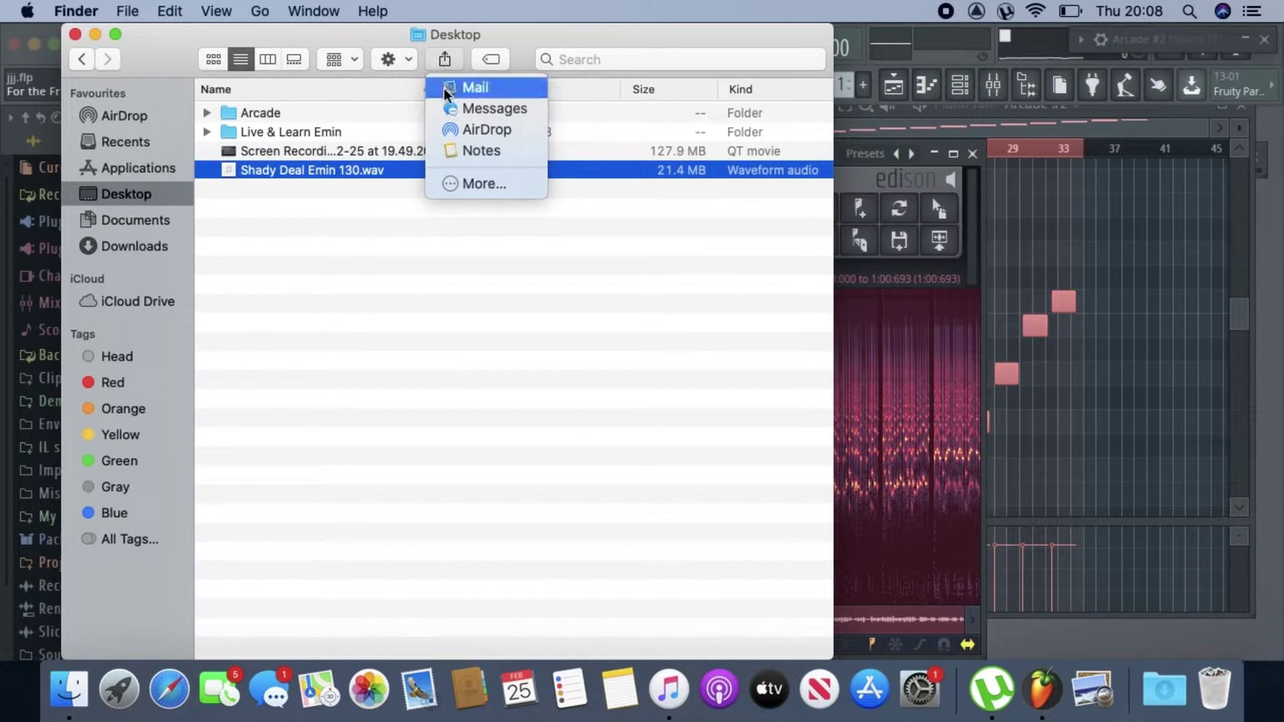
left_click(462, 129)
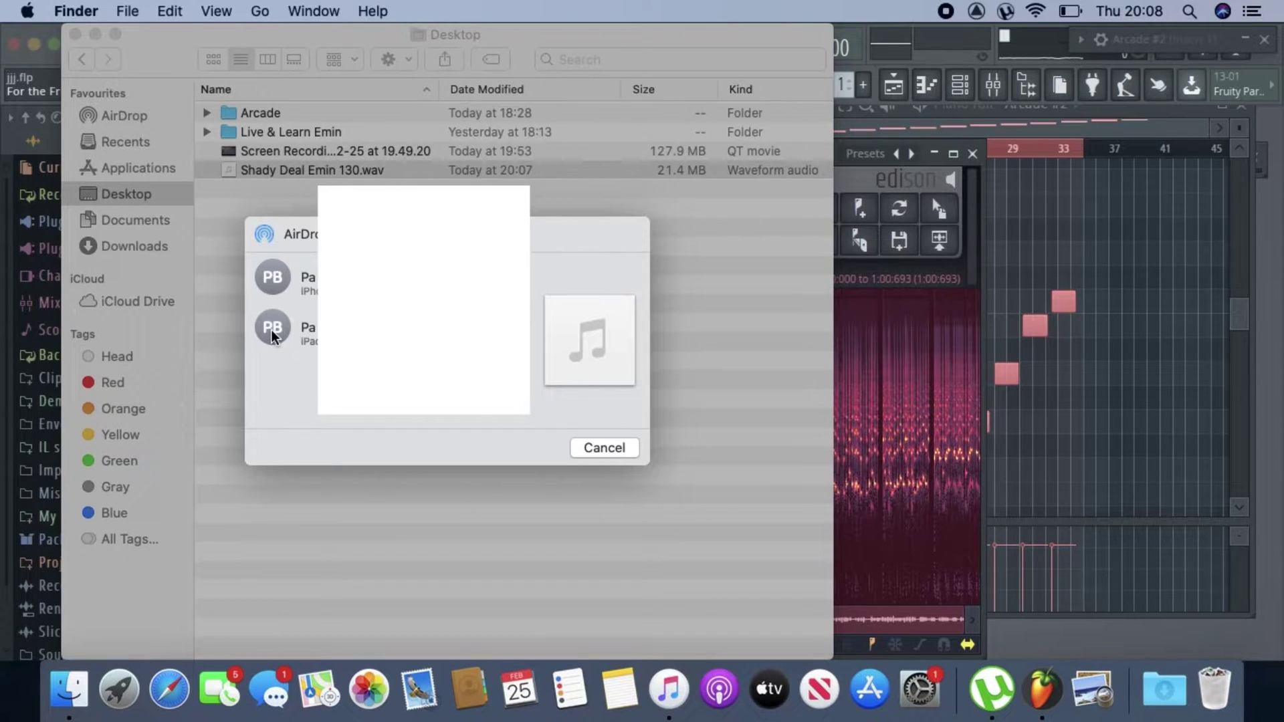
left_click(271, 331)
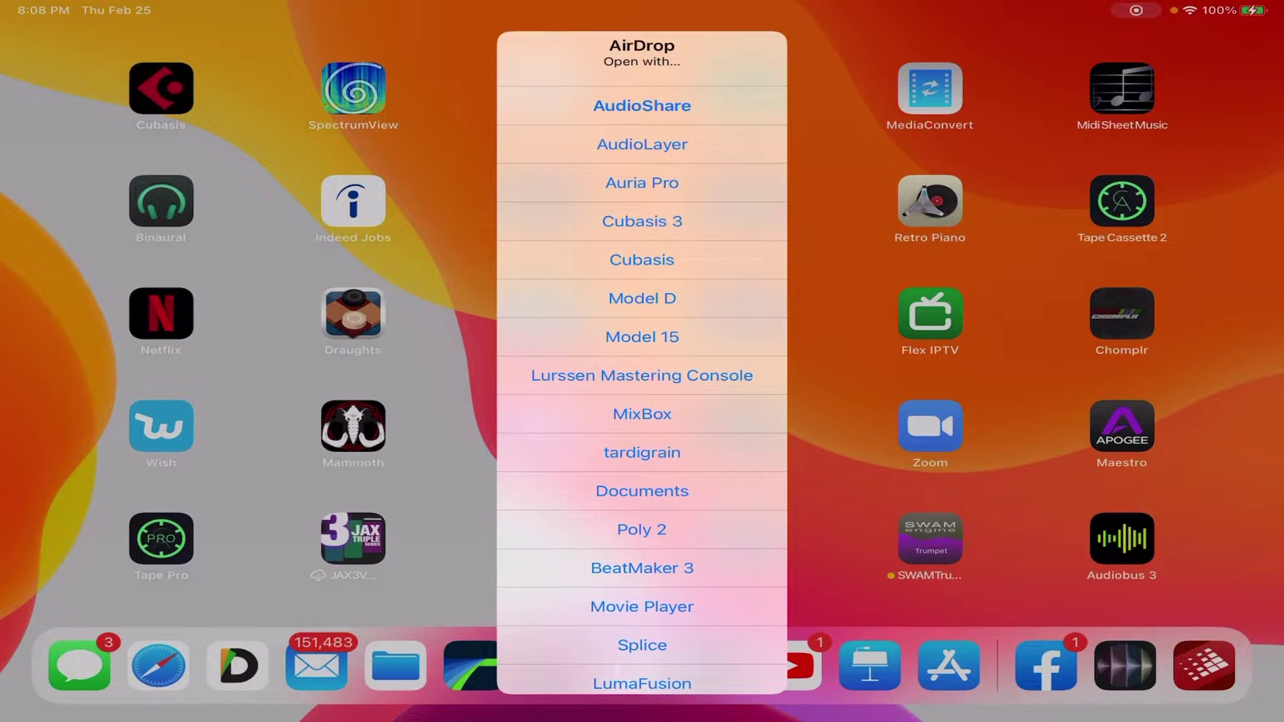
Open the received file with Files on the iPad and save it to On My iPad, replacing the existing copy.
scroll(642, 387, "down", 10)
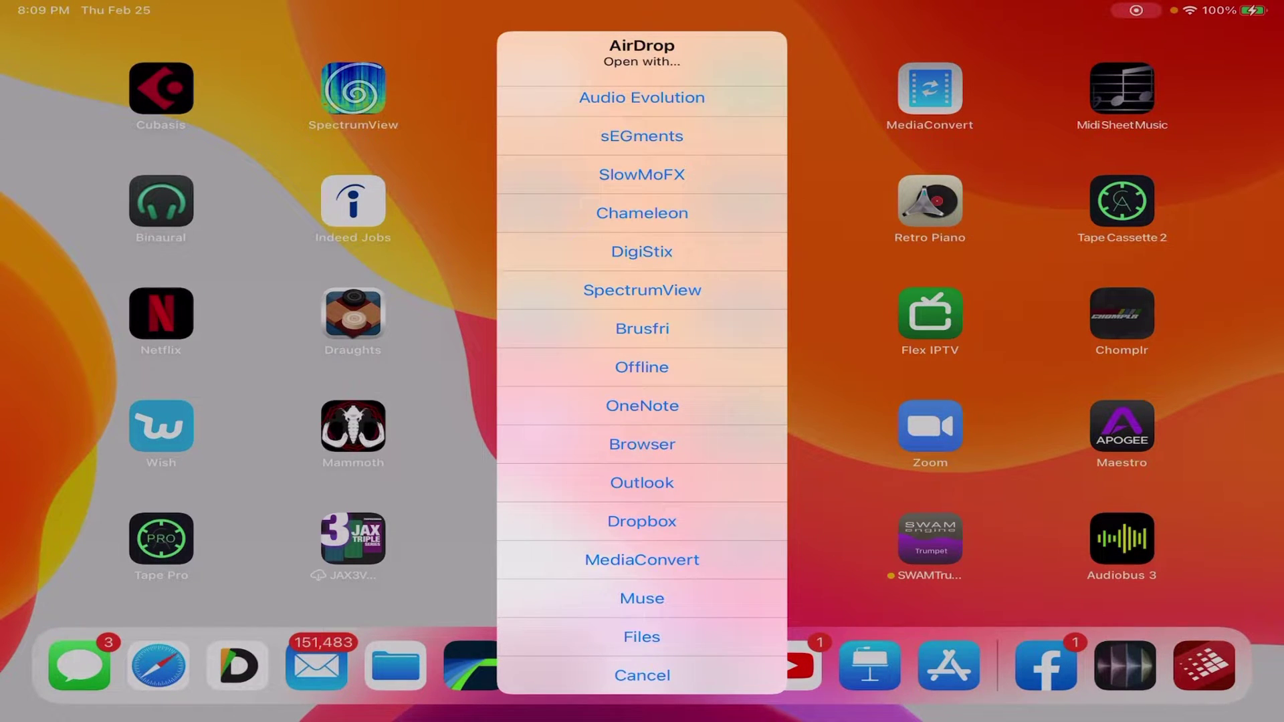
scroll(642, 388, "up", 10)
scroll(642, 388, "down", 8)
scroll(642, 387, "down", 5)
left_click(642, 628)
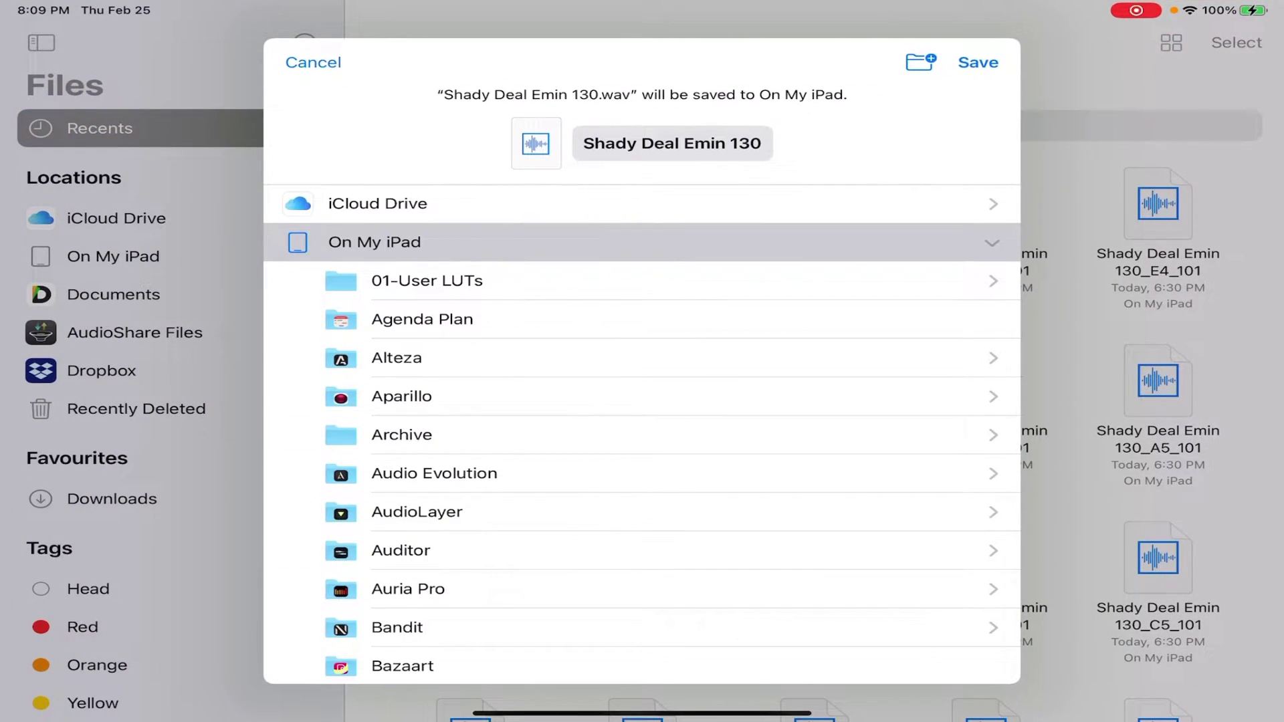
left_click(977, 62)
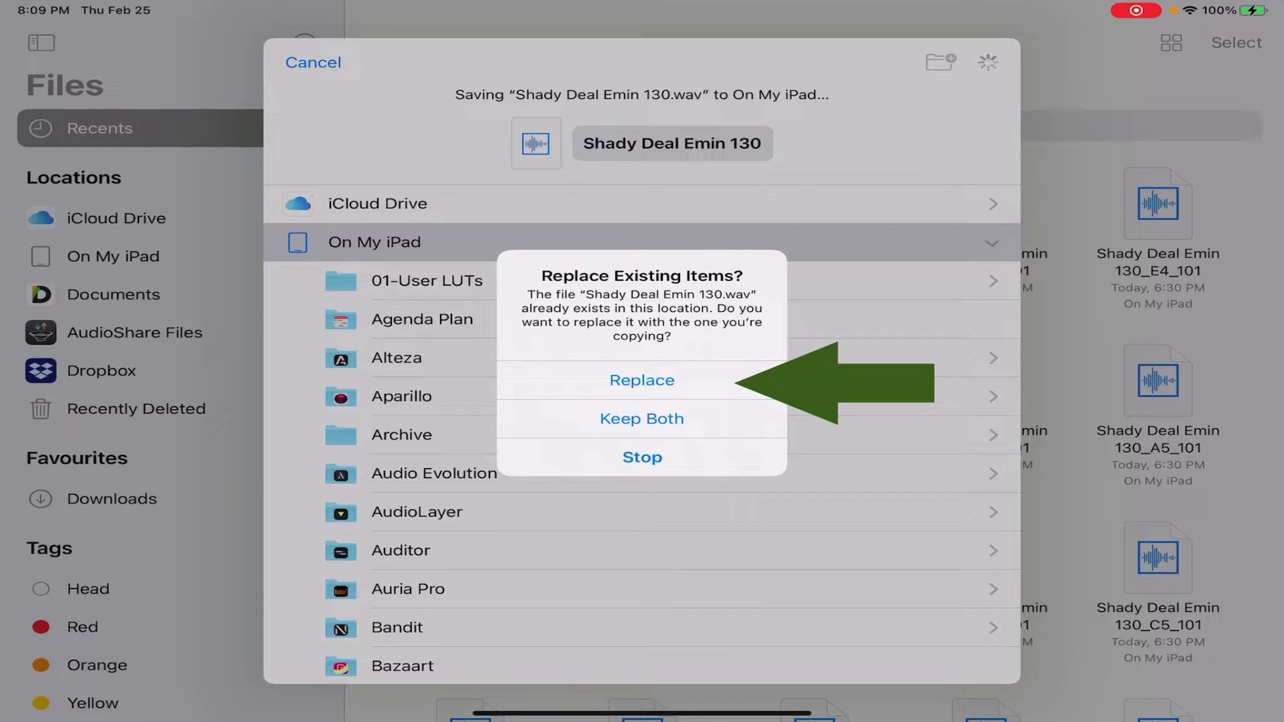
left_click(642, 380)
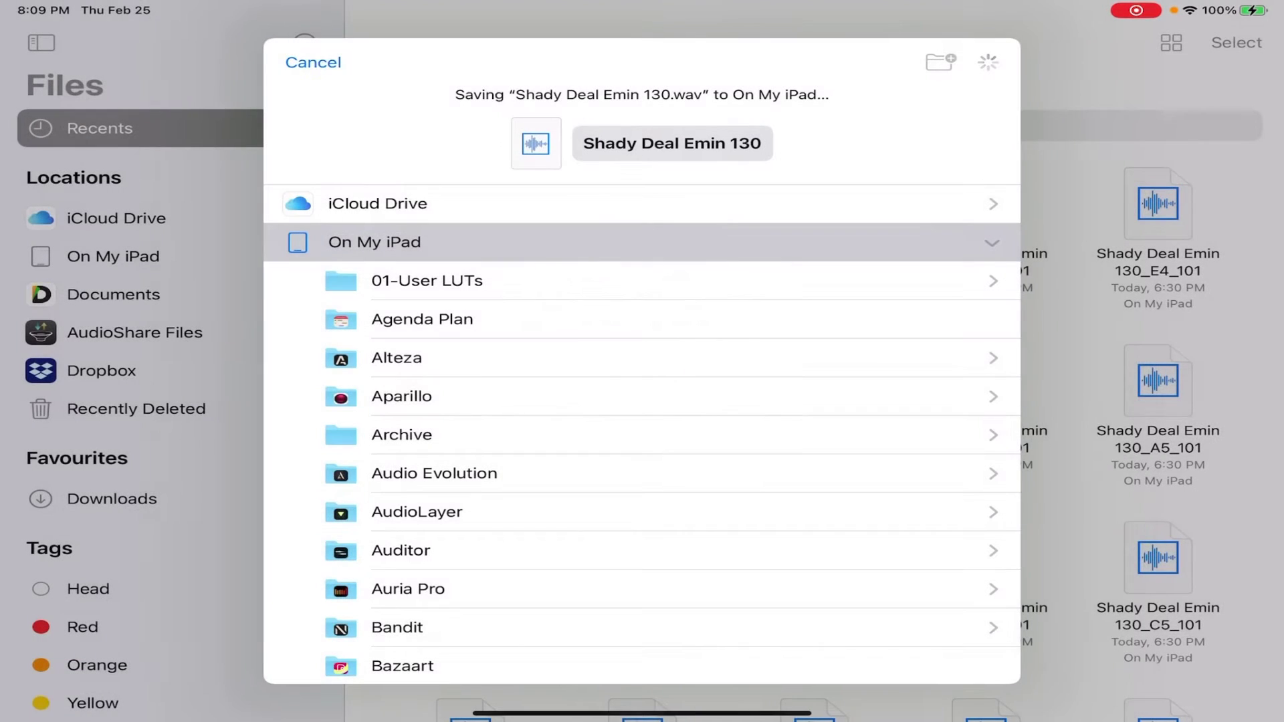
Switch to sEGments, open Files as a floating window over it, and show the contents of On My iPad.
left_click(473, 211)
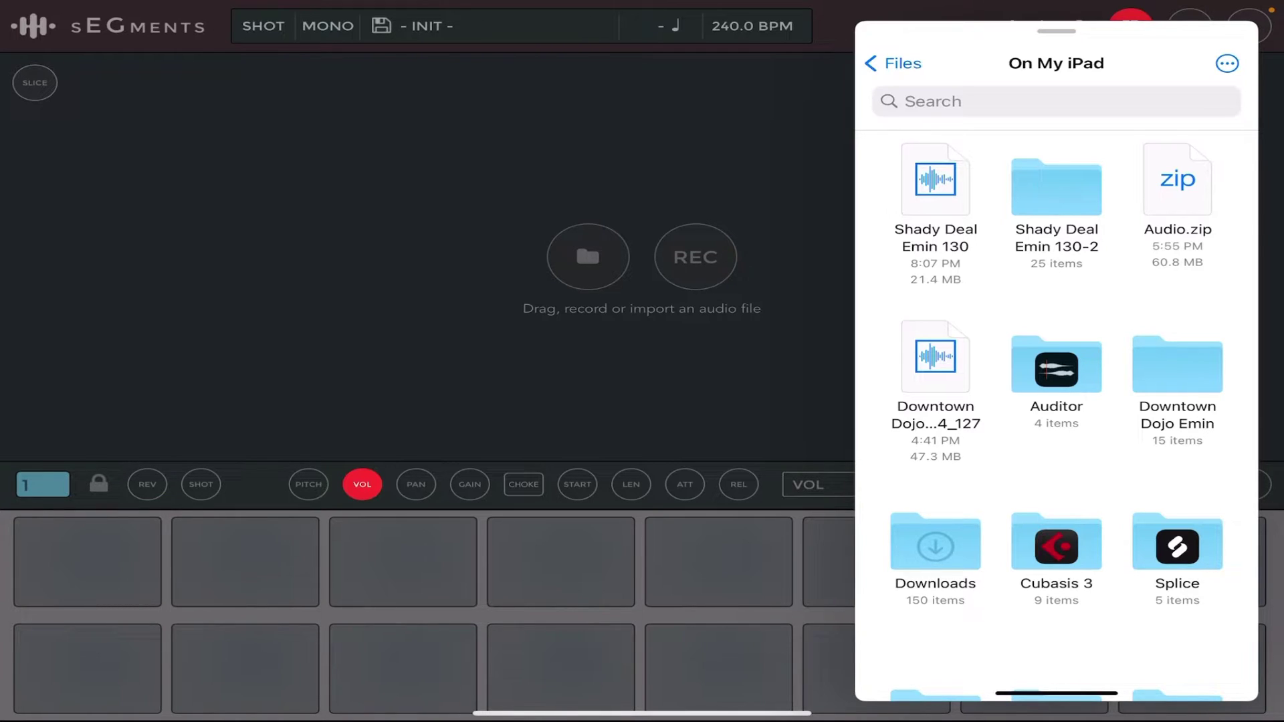
left_click_drag(642, 715, 642, 659)
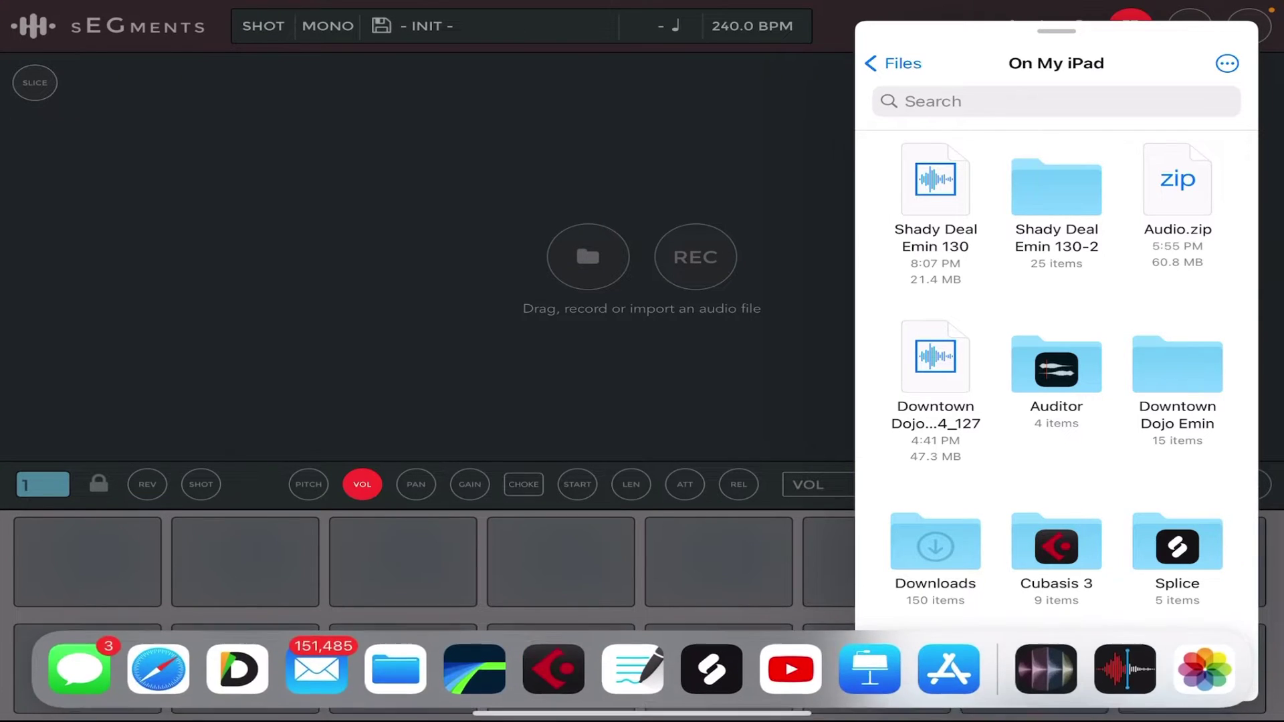
left_click_drag(395, 665, 1037, 441)
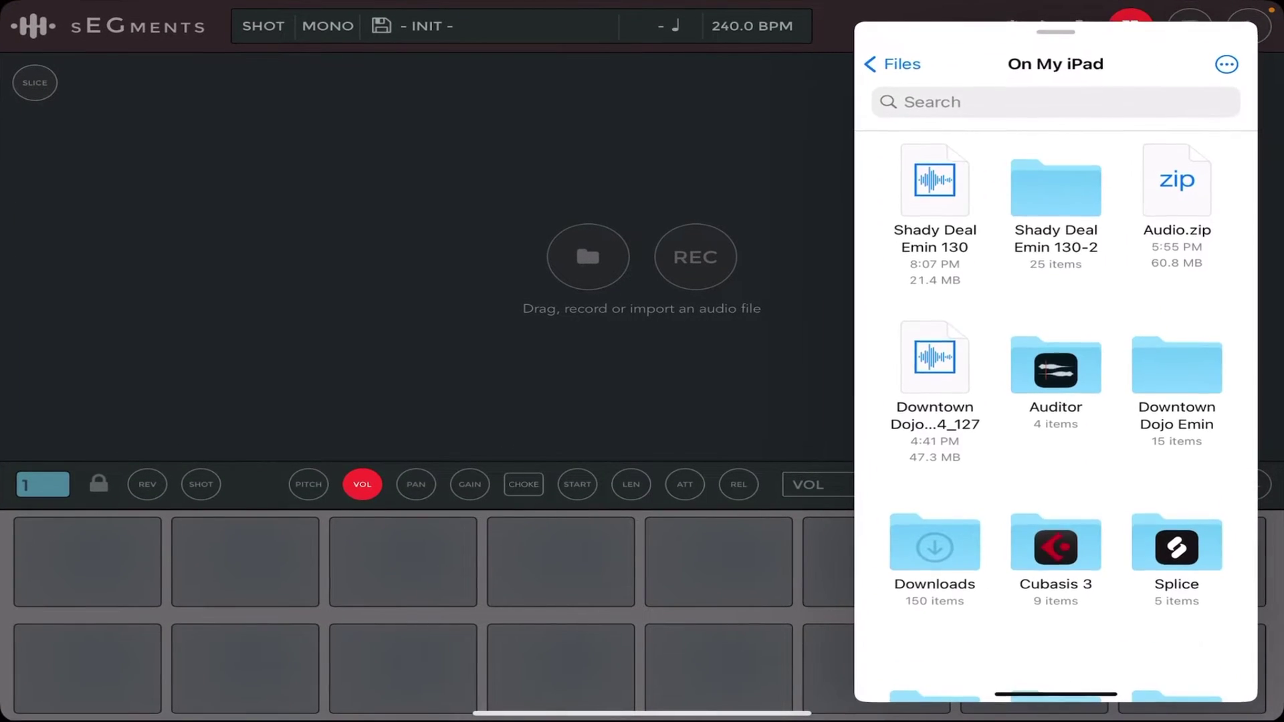
left_click(900, 60)
left_click(958, 328)
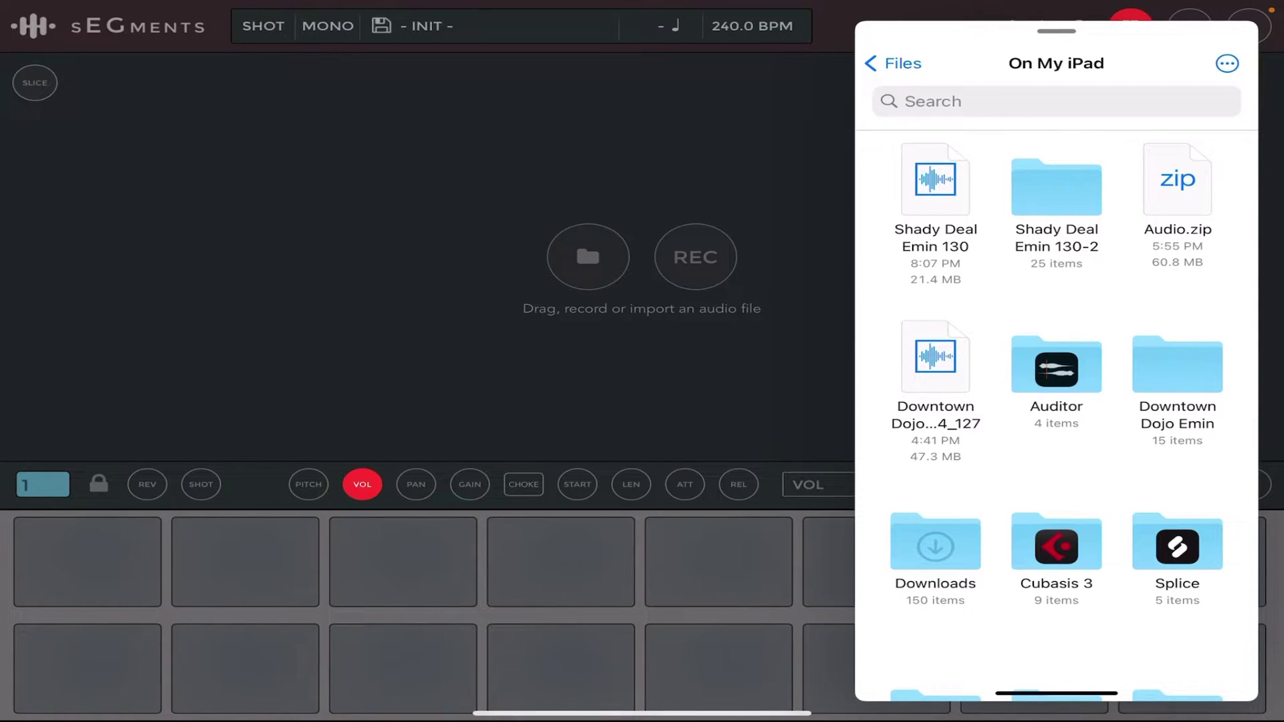
left_click(1226, 64)
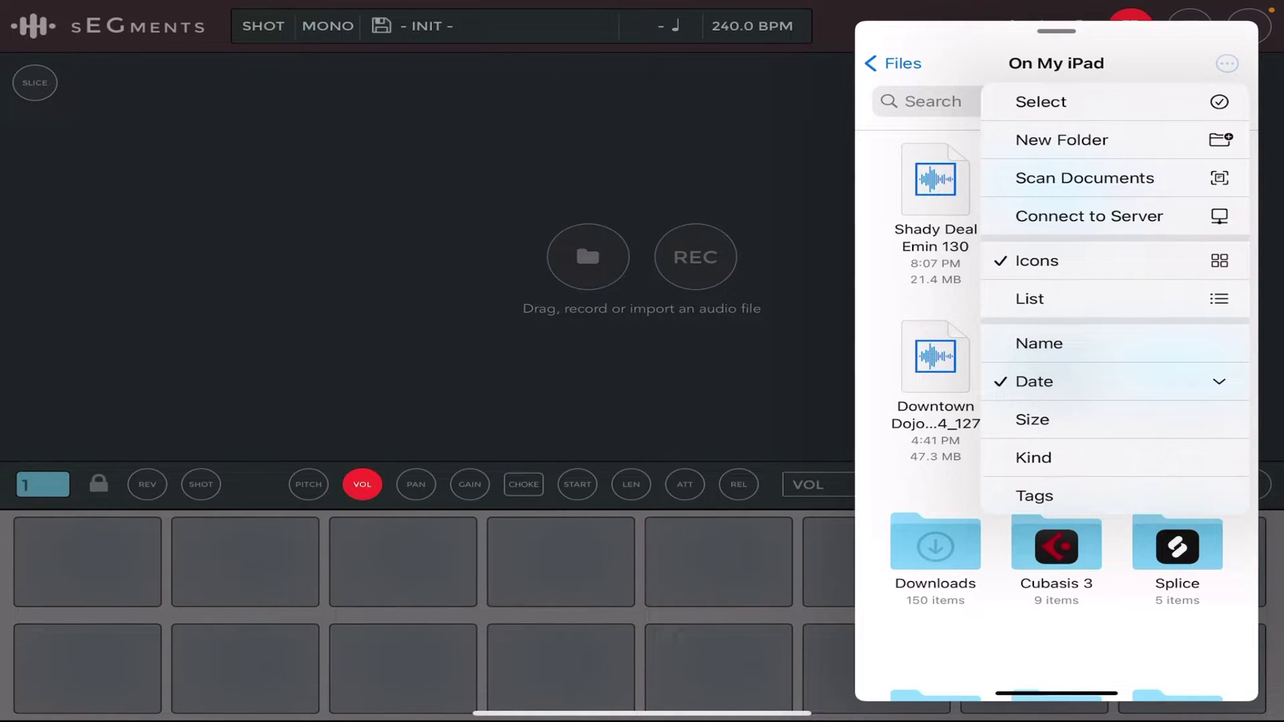
key("Escape")
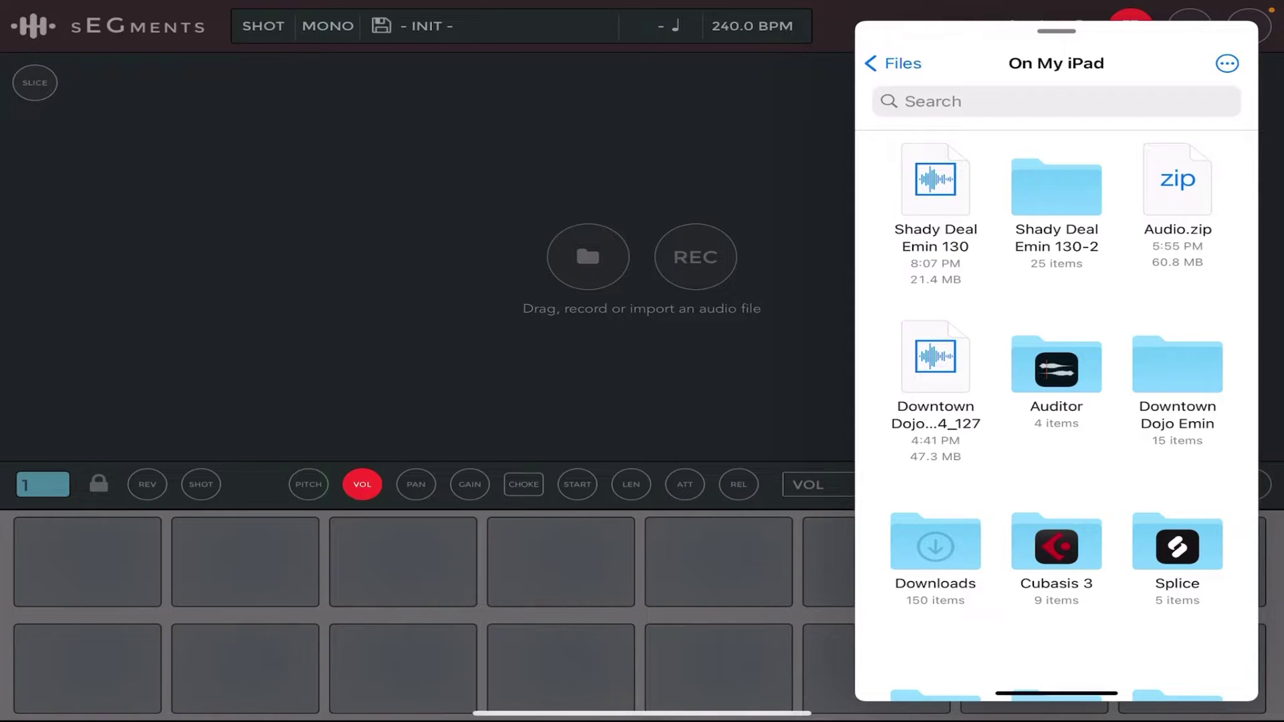
Load Shady Deal Emin 130 from Files into sEGments' waveform area and close both floating Files windows.
left_click_drag(934, 179, 595, 253)
left_click_drag(1056, 693, 1056, 535)
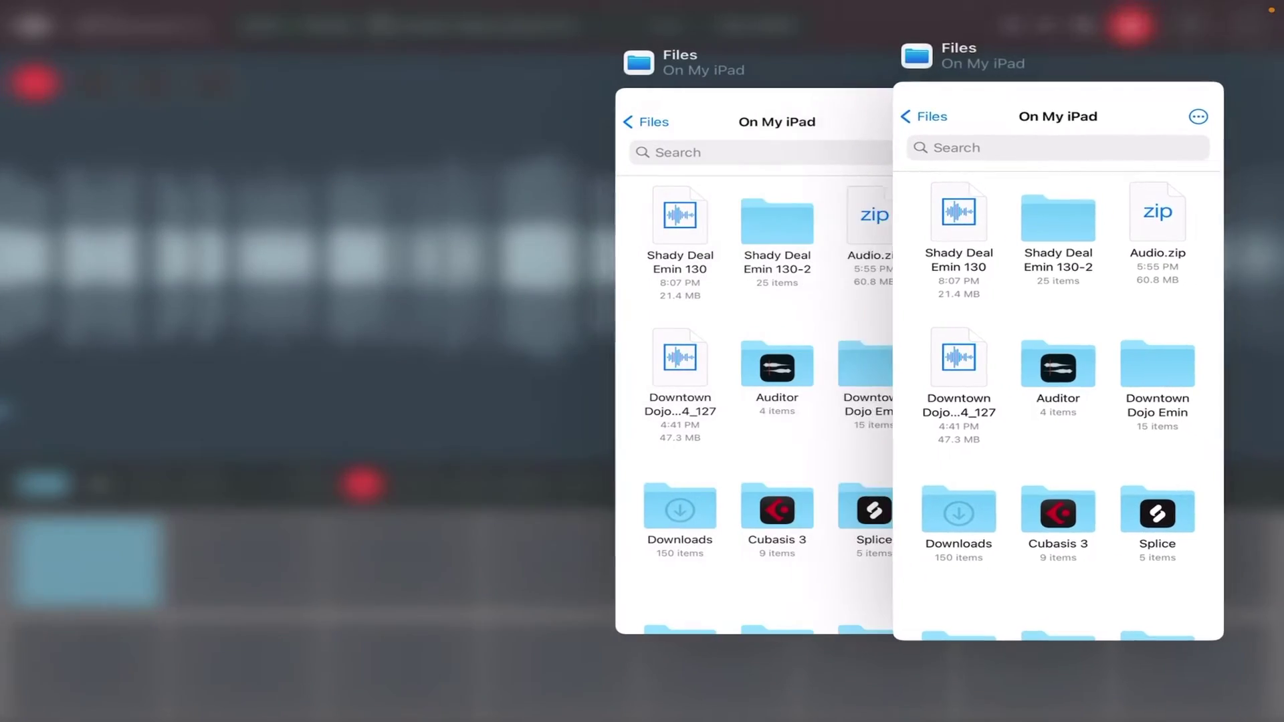
left_click_drag(756, 401, 756, 100)
left_click_drag(988, 401, 989, 67)
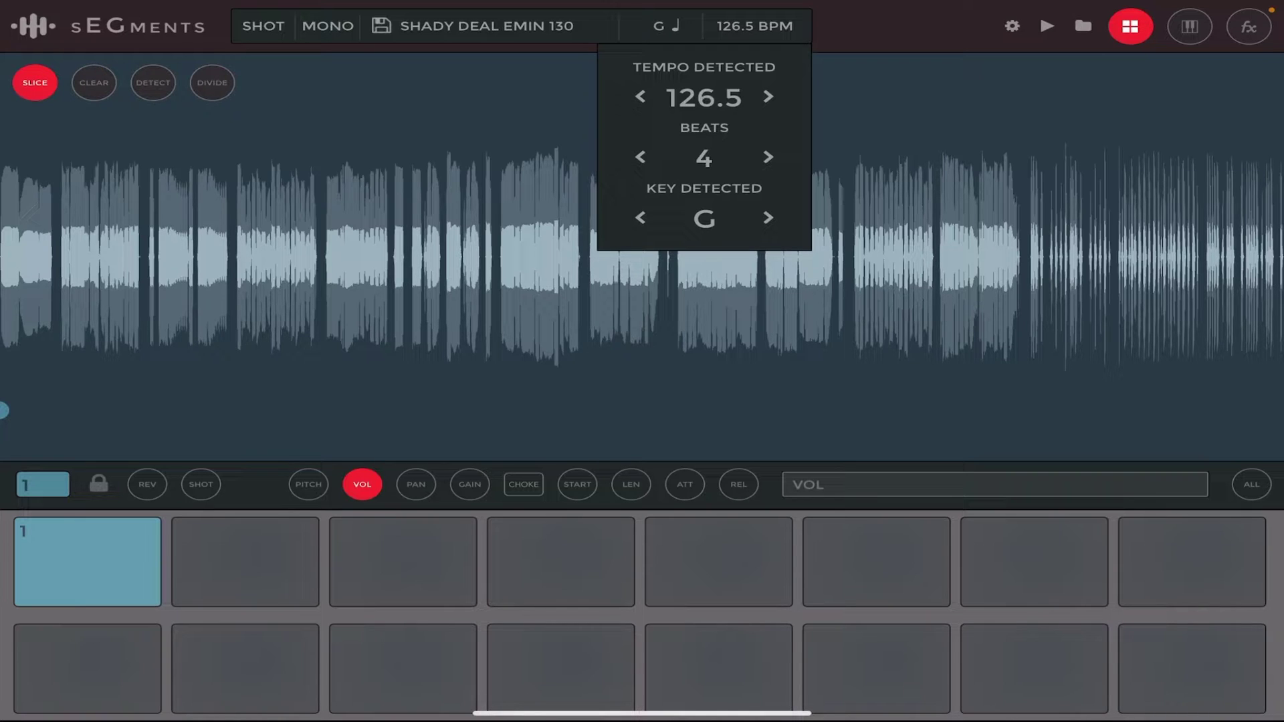
Set the loaded sample's detected key to E.
left_click(639, 218)
left_click(640, 218)
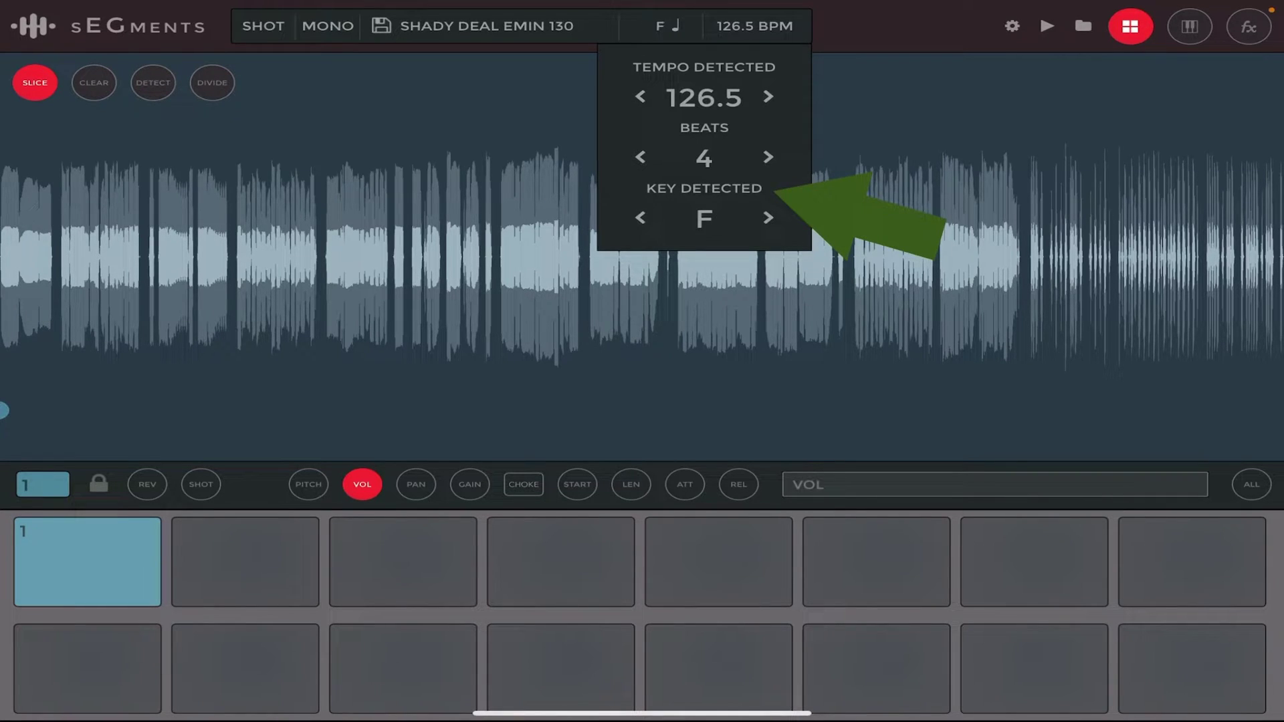
left_click(640, 218)
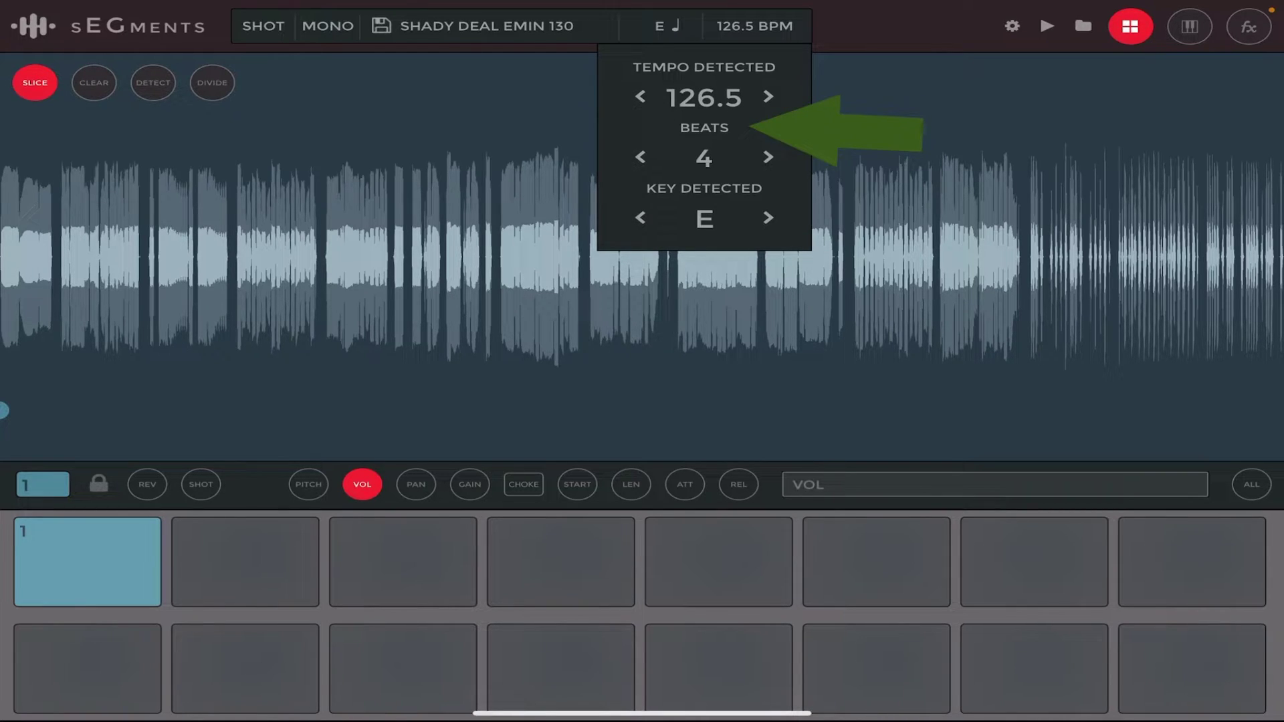
Set the loaded sample's beats to 2 and its detected tempo to 130 BPM.
left_click(640, 157)
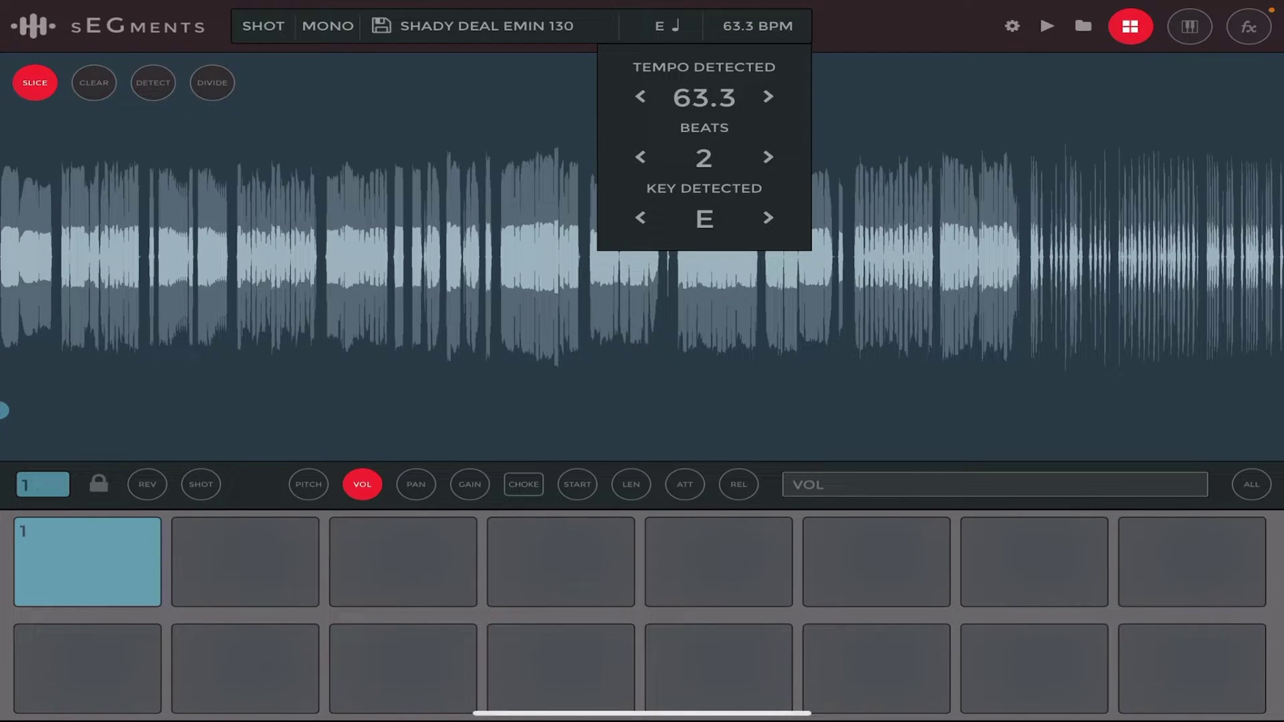
left_click(767, 157)
left_click(639, 156)
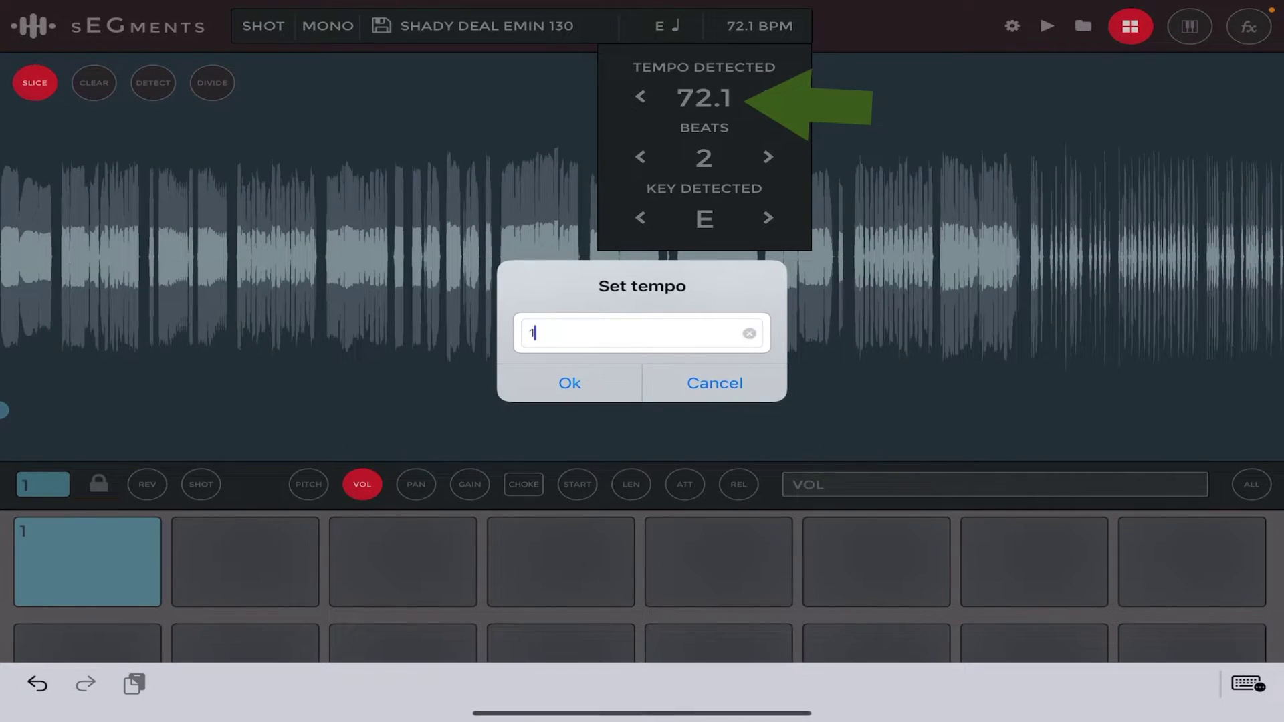
type("30")
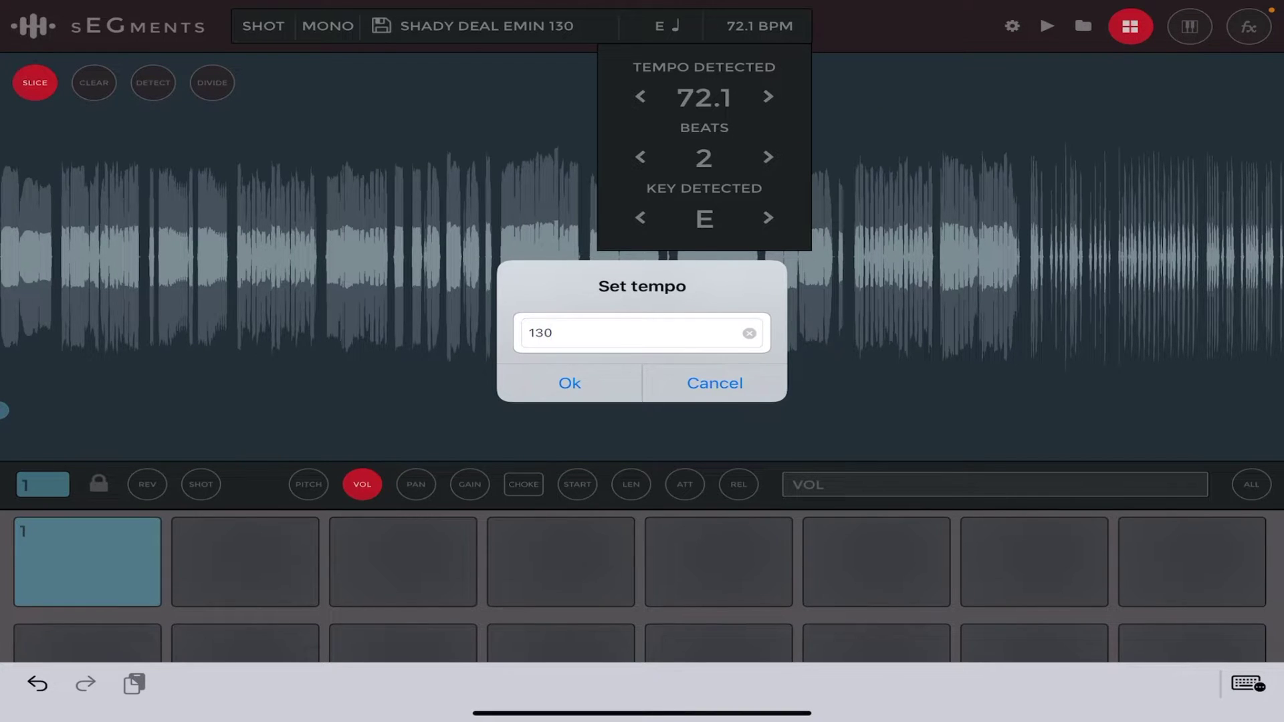
key("Return")
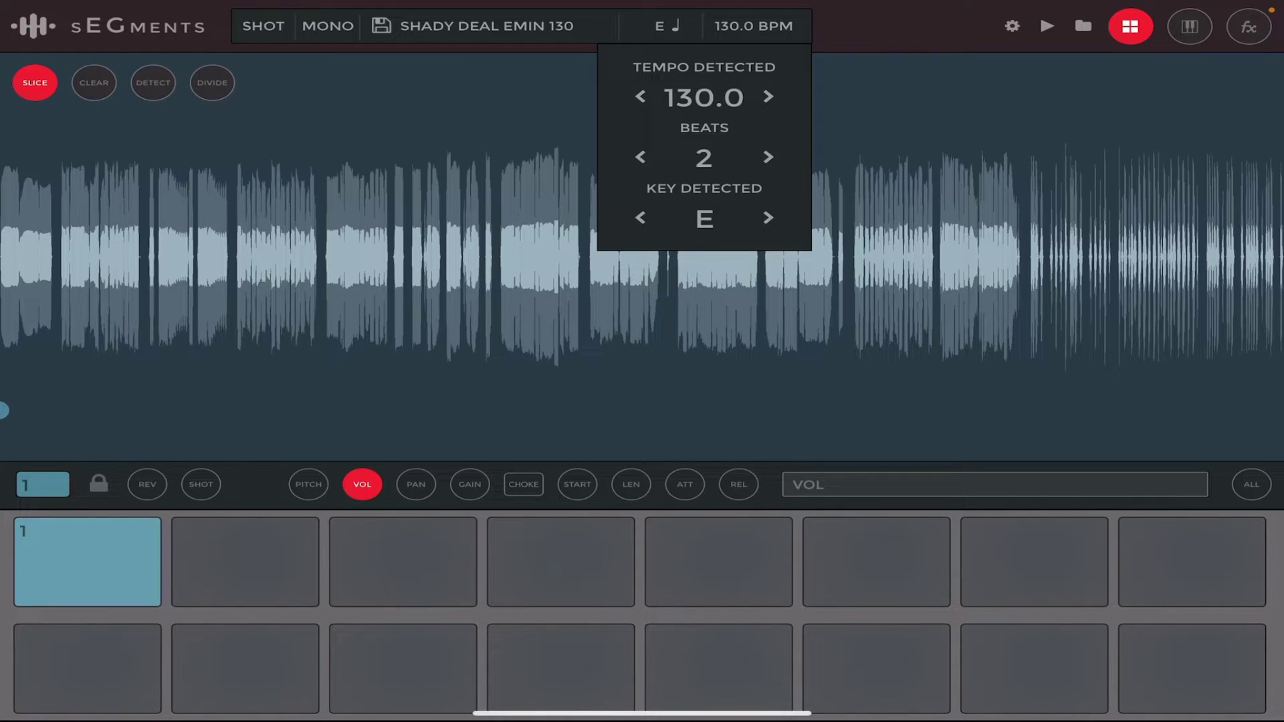
left_click(639, 217)
left_click(639, 218)
left_click(768, 217)
left_click(767, 217)
left_click(640, 96)
left_click(767, 97)
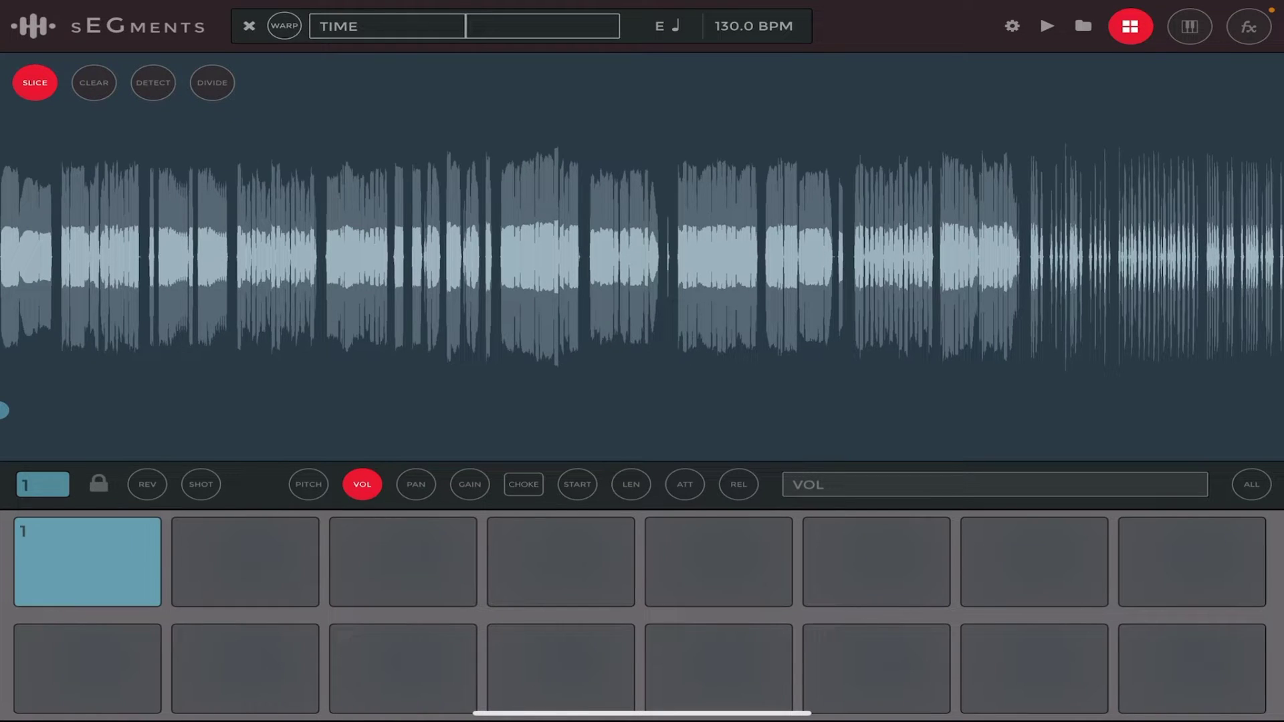
left_click(767, 97)
left_click(640, 97)
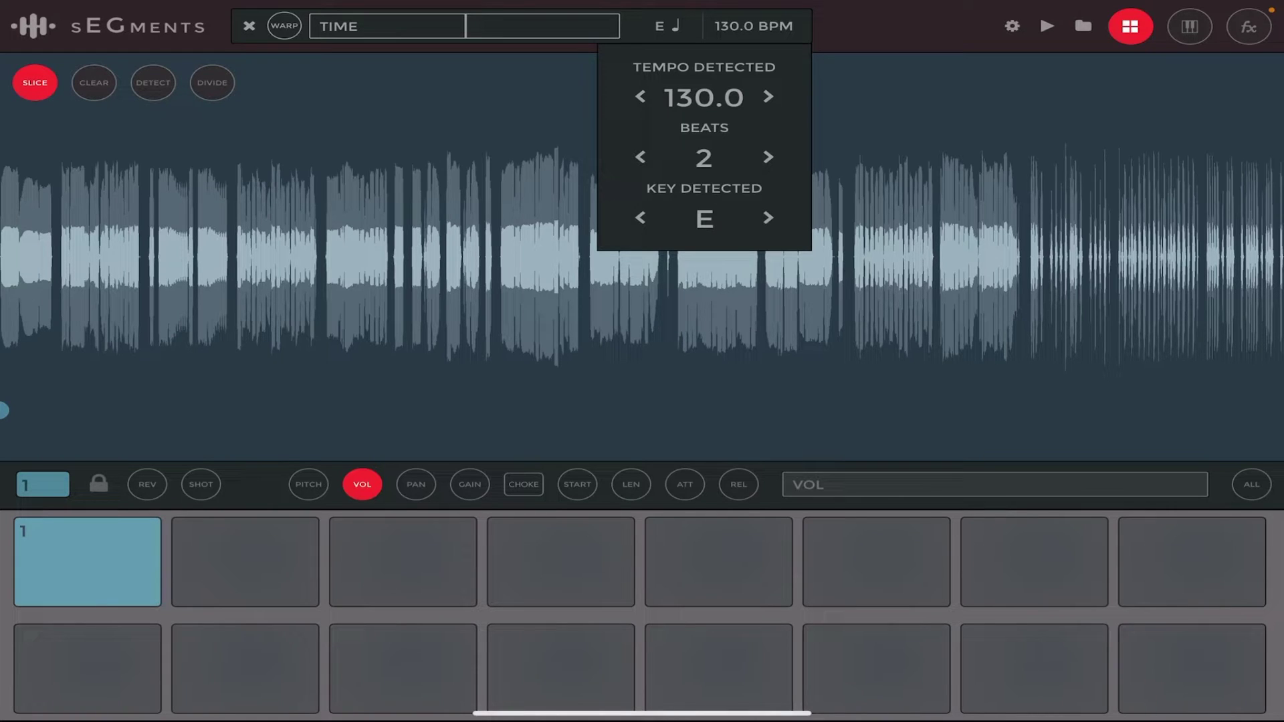
left_click(248, 25)
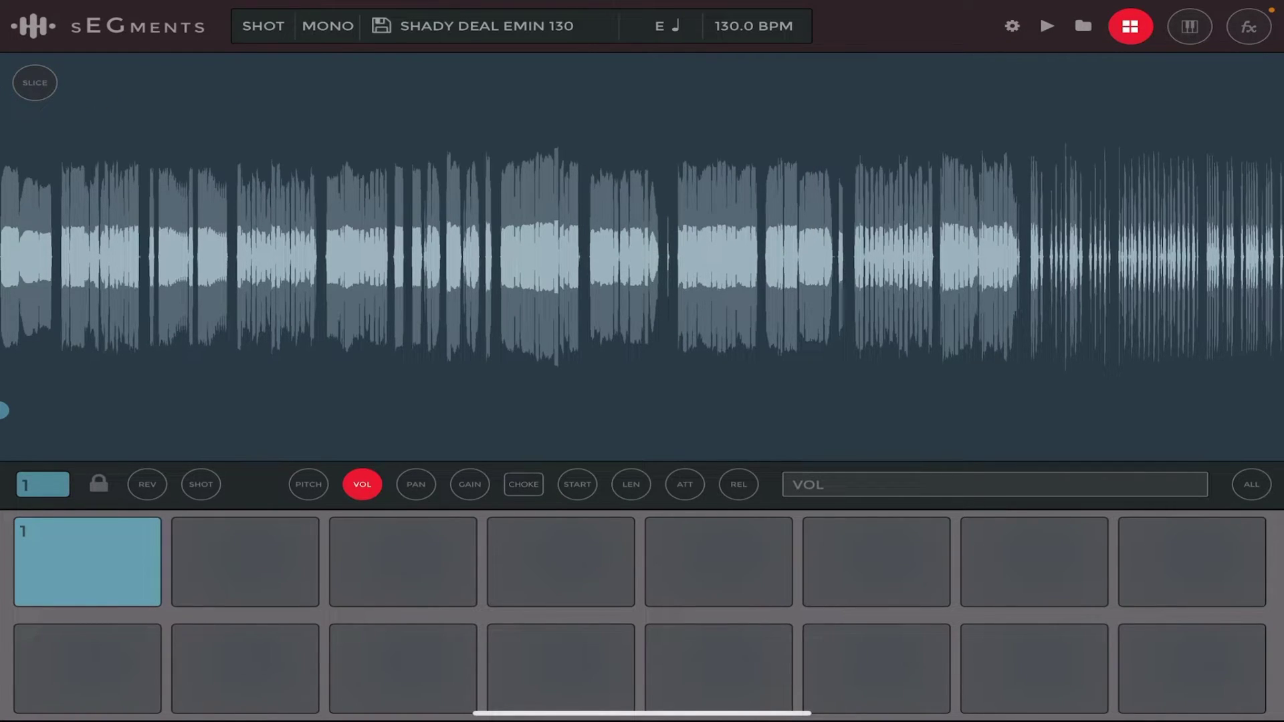
Enable slicing for the Shady Deal Emin 130 sample and divide its waveform into 8 parts.
left_click(34, 82)
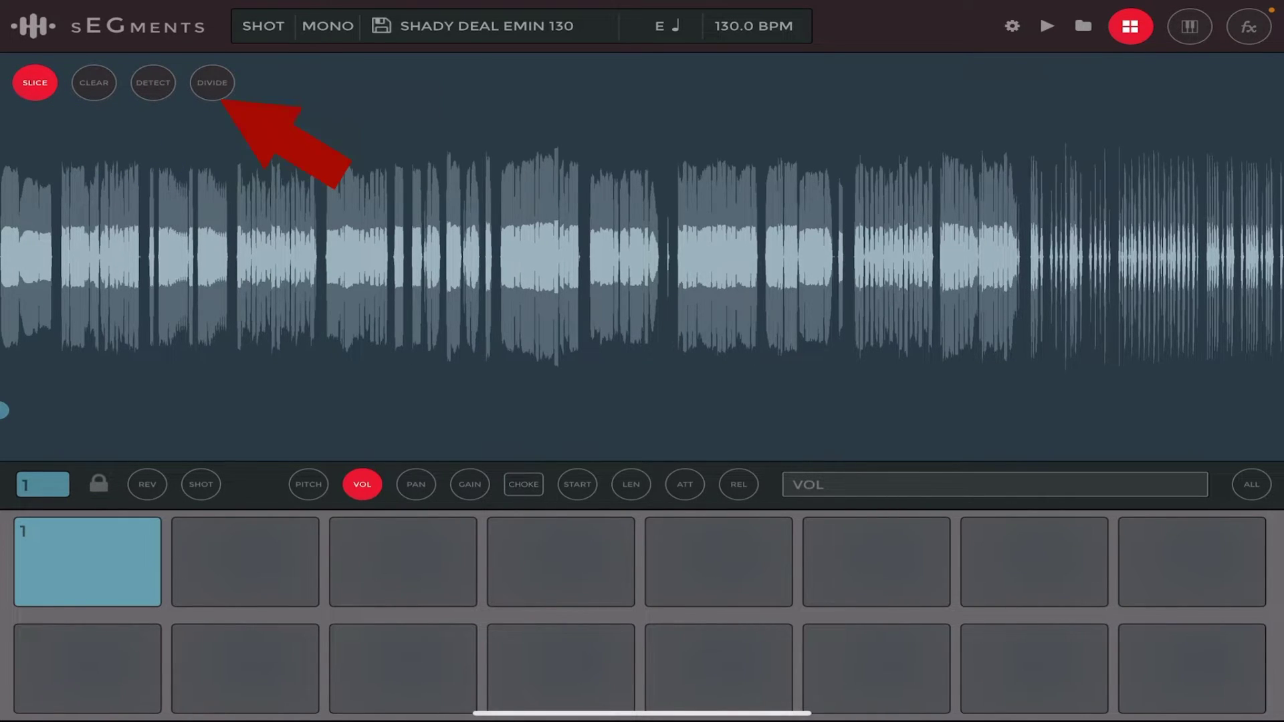
left_click(212, 83)
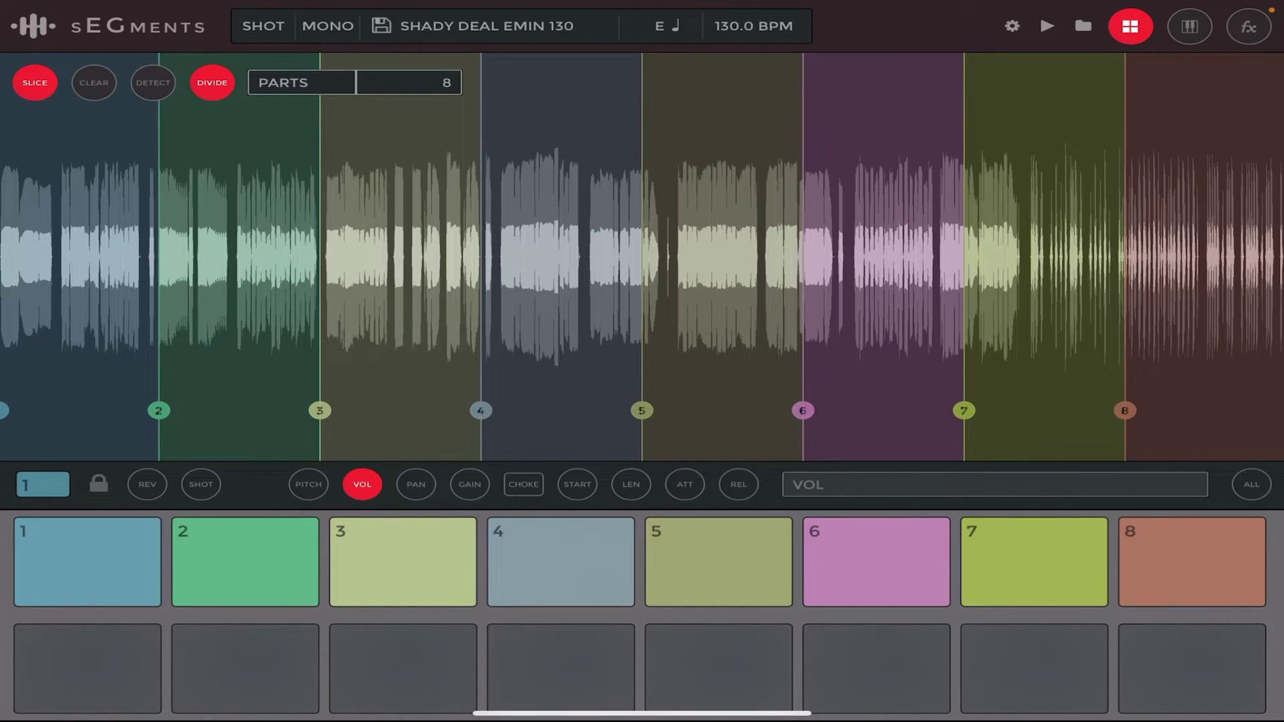